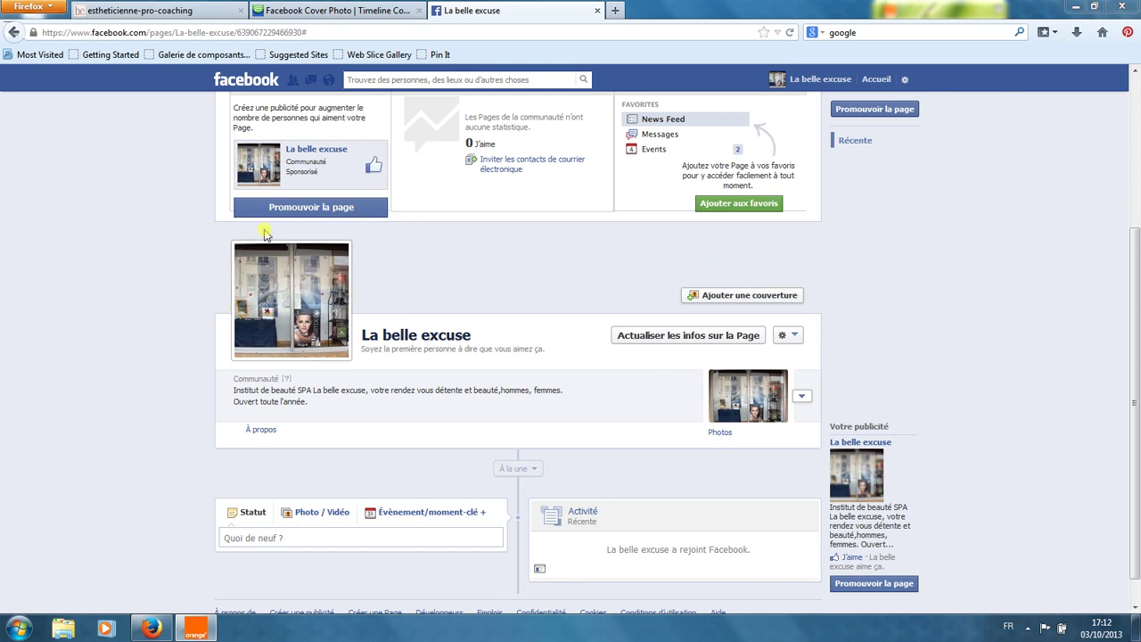
# Step: Switch to the Timeline Cover Banner site and open its gallery of cover backgrounds
pyautogui.moveTo(298, 260)
pyautogui.click(341, 14)
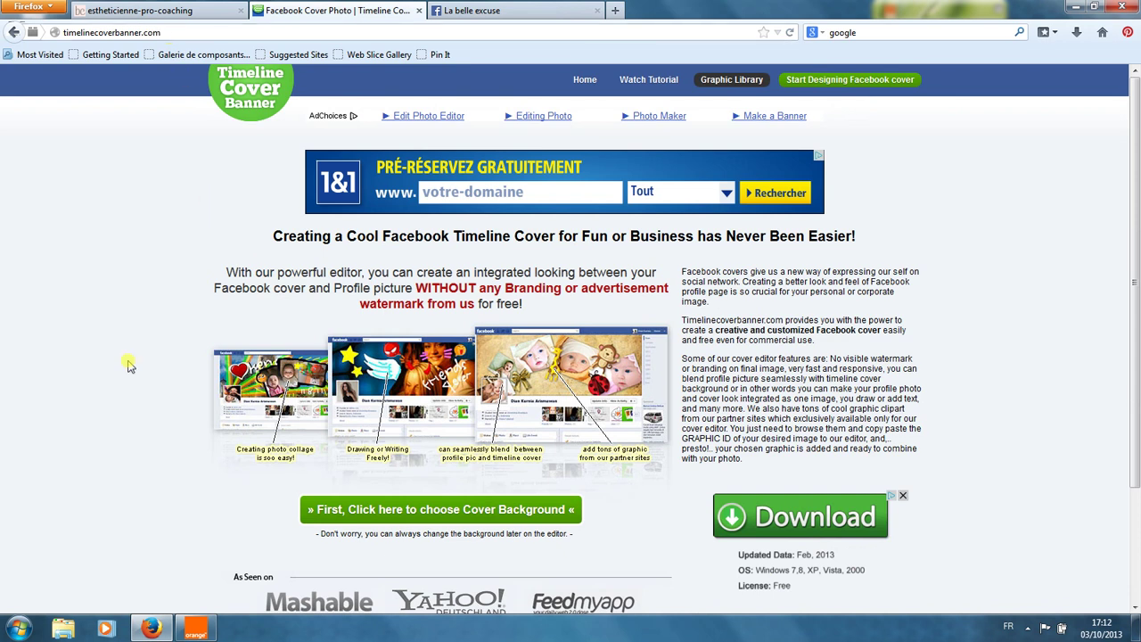
pyautogui.click(417, 520)
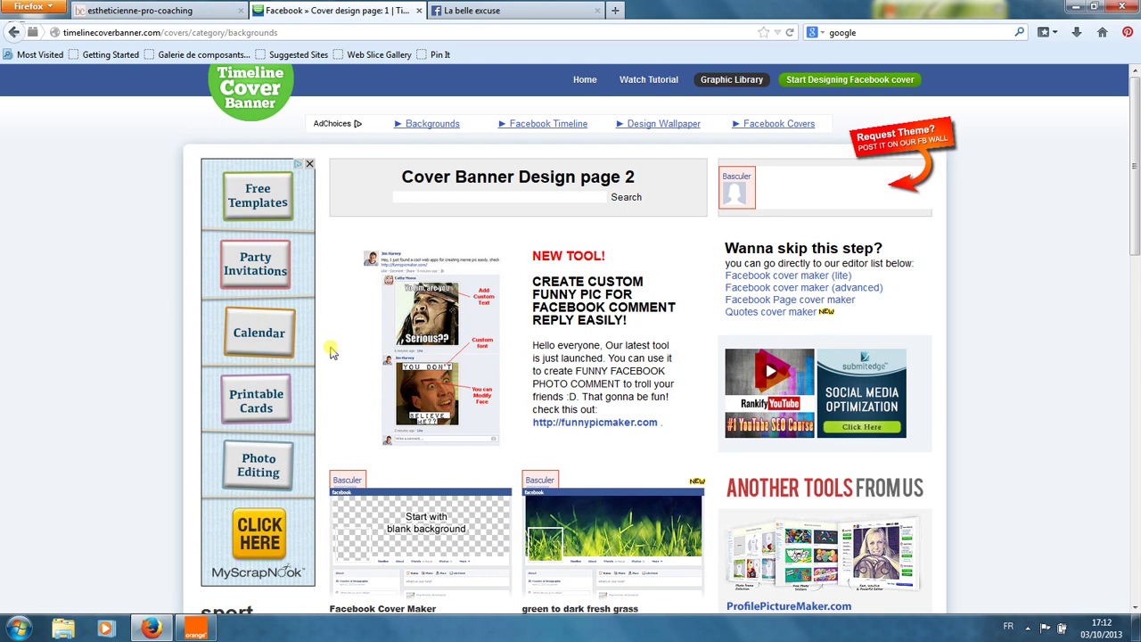
# Step: Browse the cover backgrounds and filter the gallery by the flower category
pyautogui.scroll(-5, 334, 355)
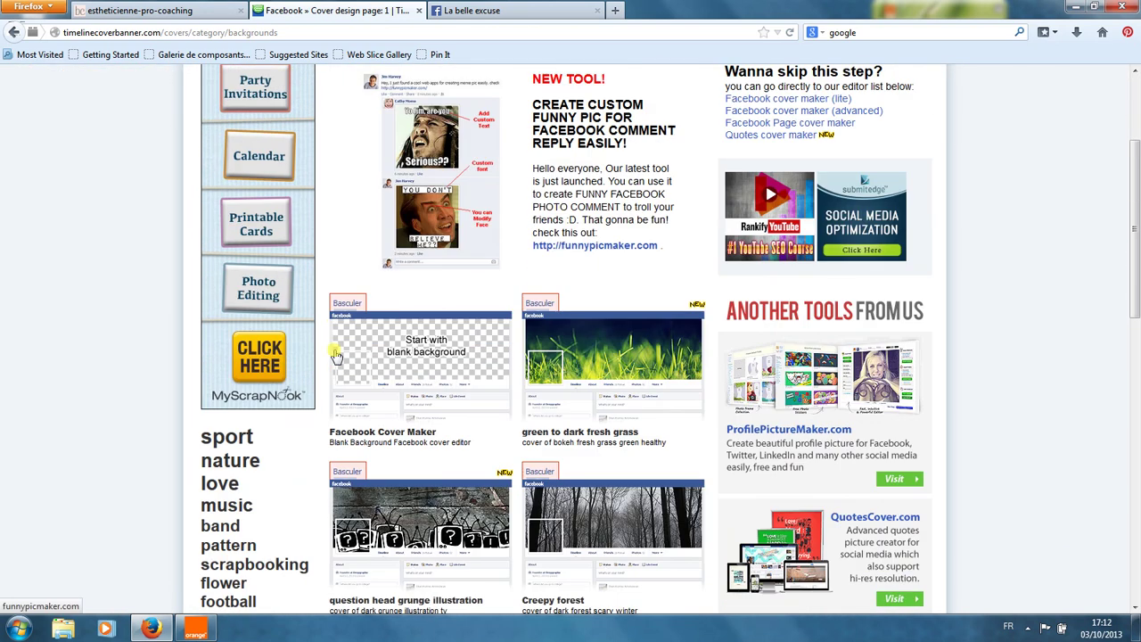
pyautogui.scroll(6, 335, 354)
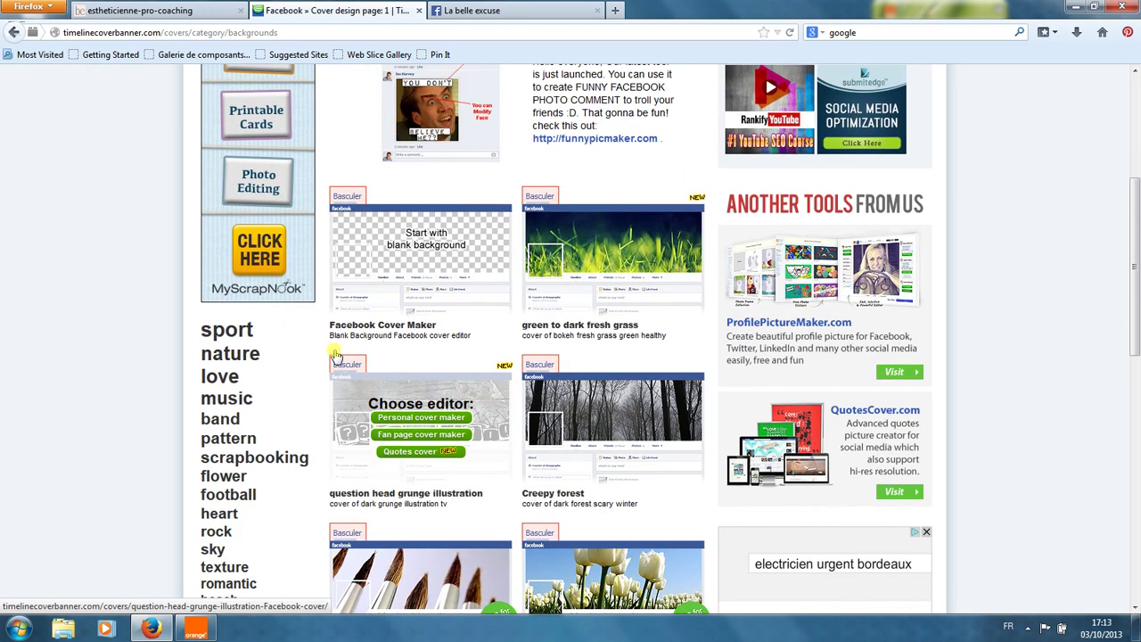
pyautogui.scroll(-5, 335, 355)
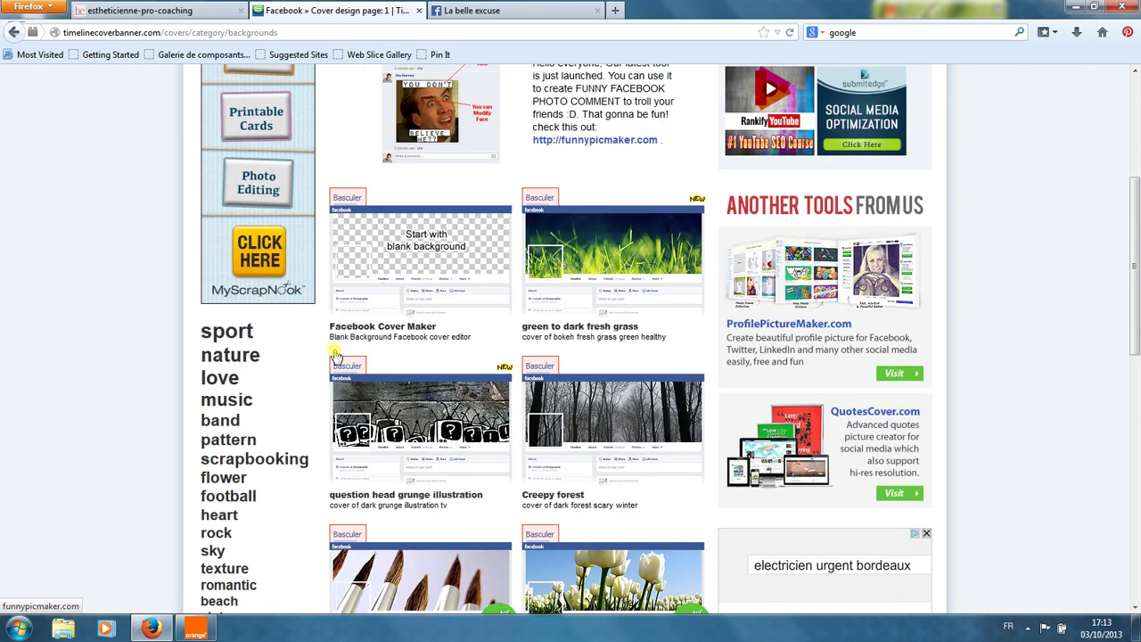
pyautogui.scroll(-1, 335, 355)
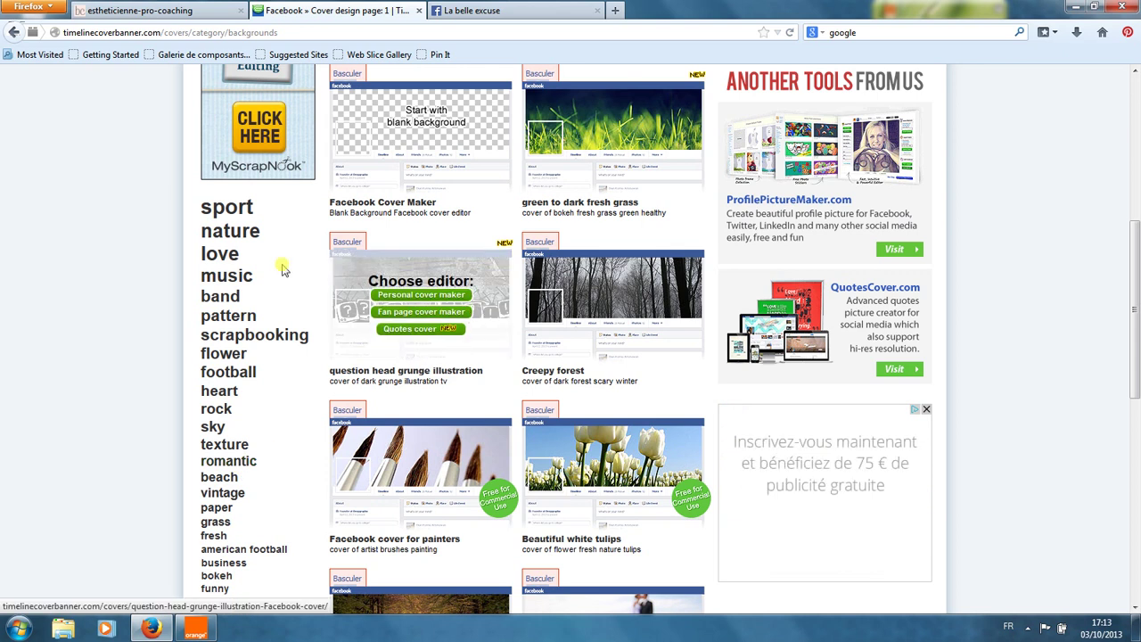
pyautogui.scroll(2, 282, 270)
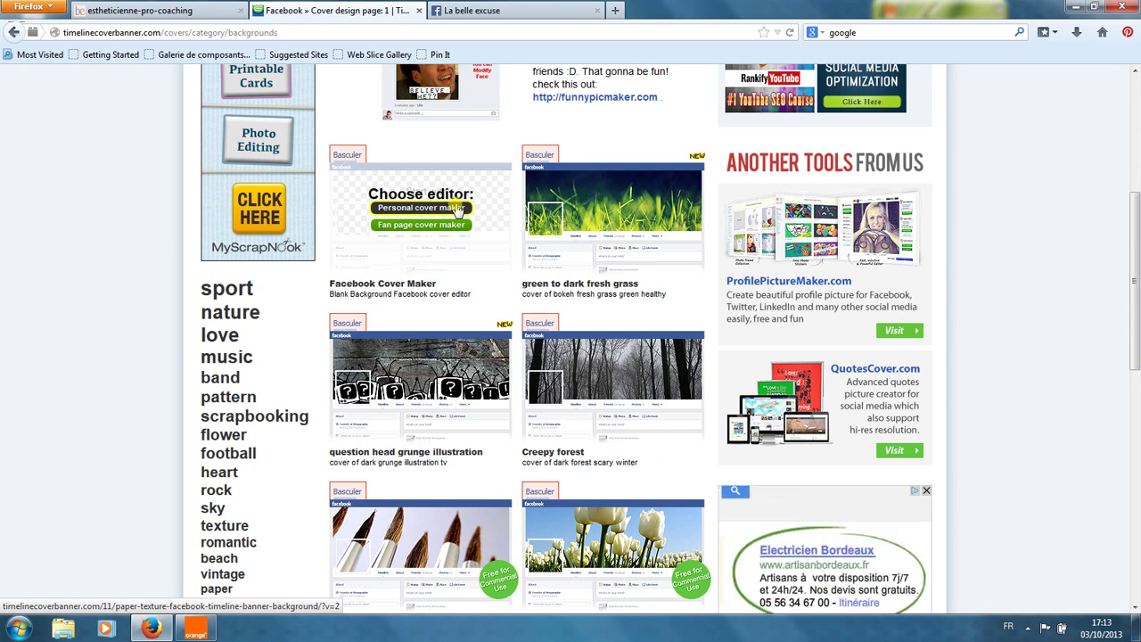
pyautogui.scroll(-3, 457, 208)
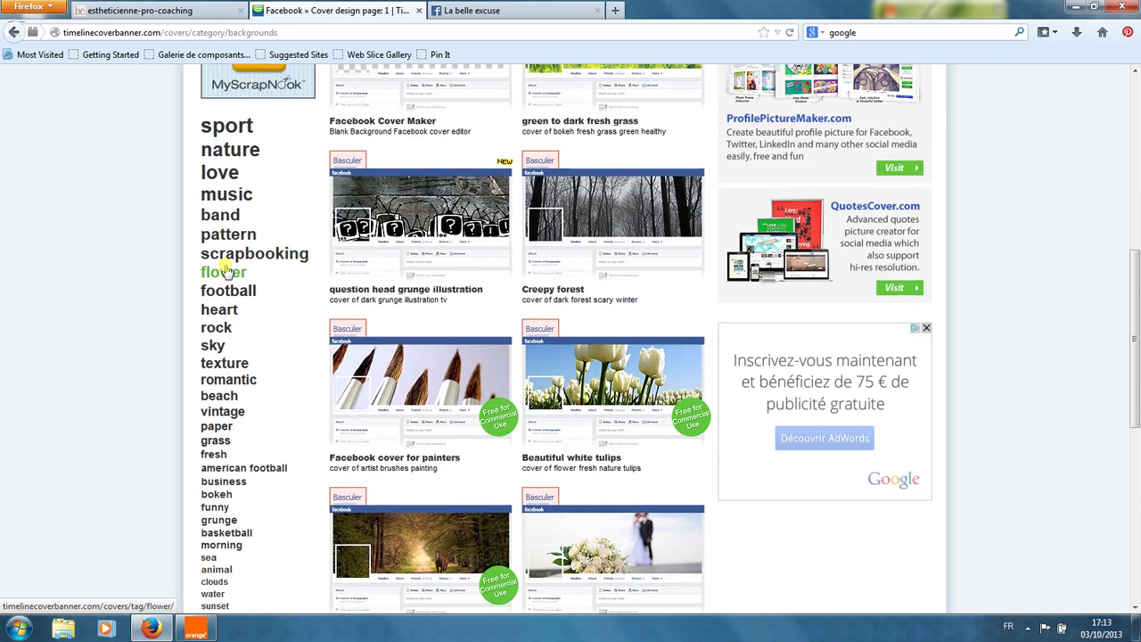
pyautogui.click(223, 271)
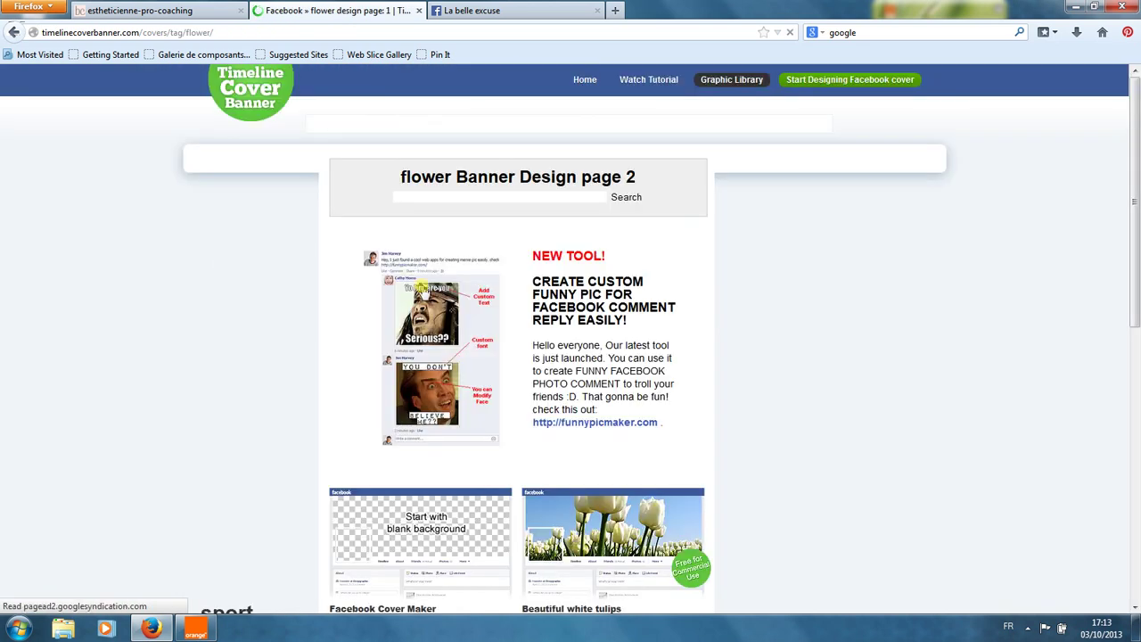
# Step: Open the "Green flower with purple background" design in the Personal cover maker
pyautogui.scroll(-1, 724, 354)
pyautogui.scroll(-10, 725, 354)
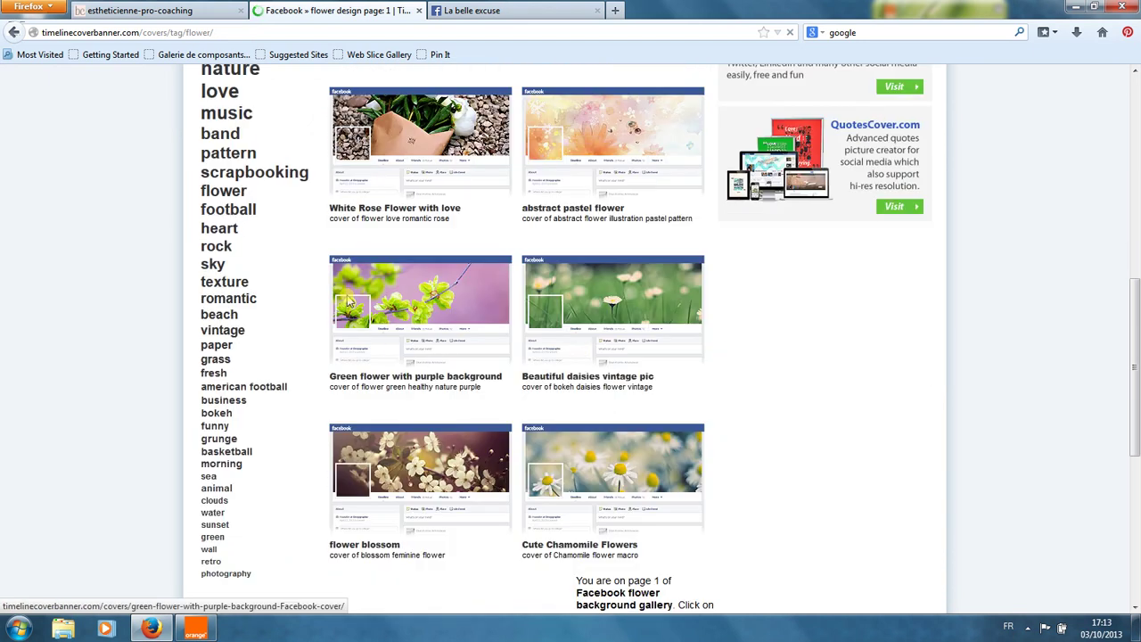
pyautogui.moveTo(349, 303)
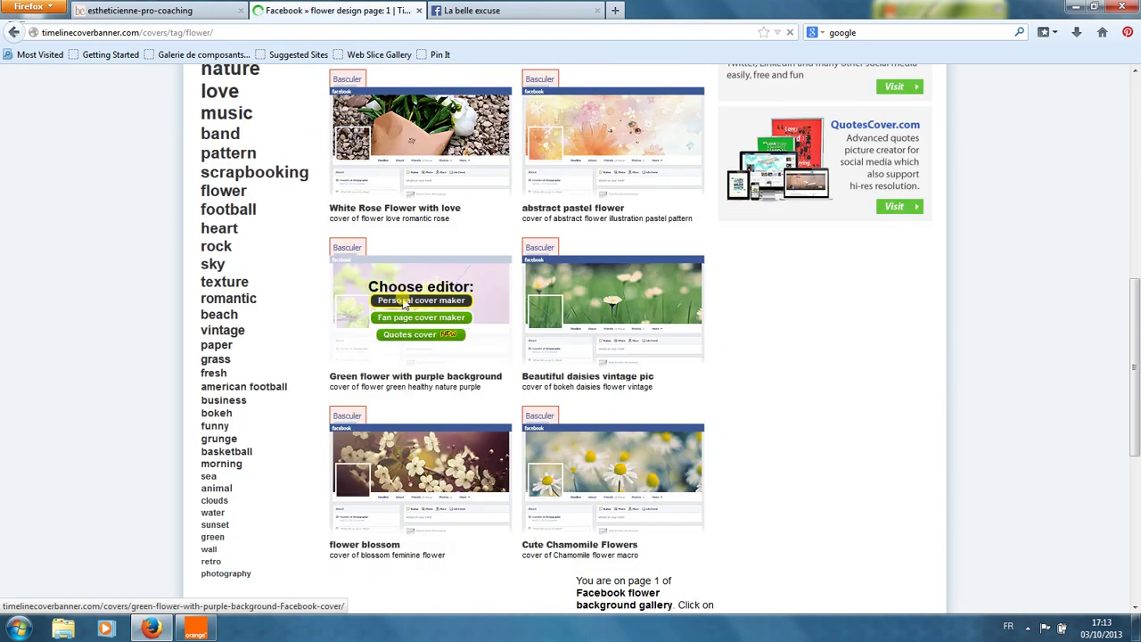
pyautogui.click(404, 303)
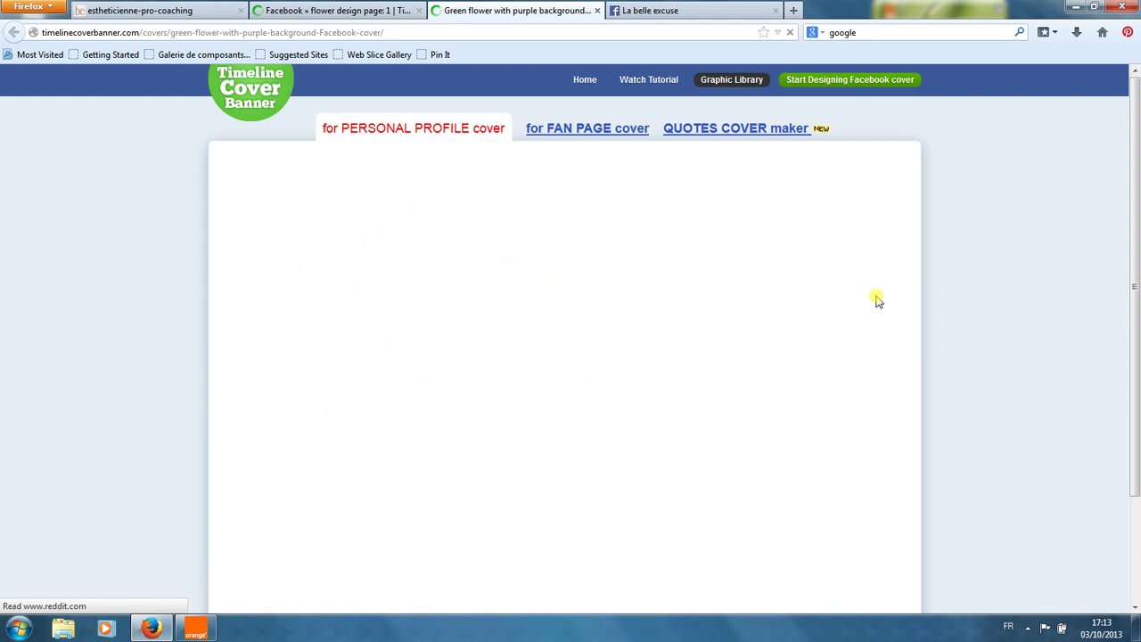
# Step: Add the text "institut la belle excuse" over the blurred flowers in the upper left part of the cover
pyautogui.scroll(-2, 876, 300)
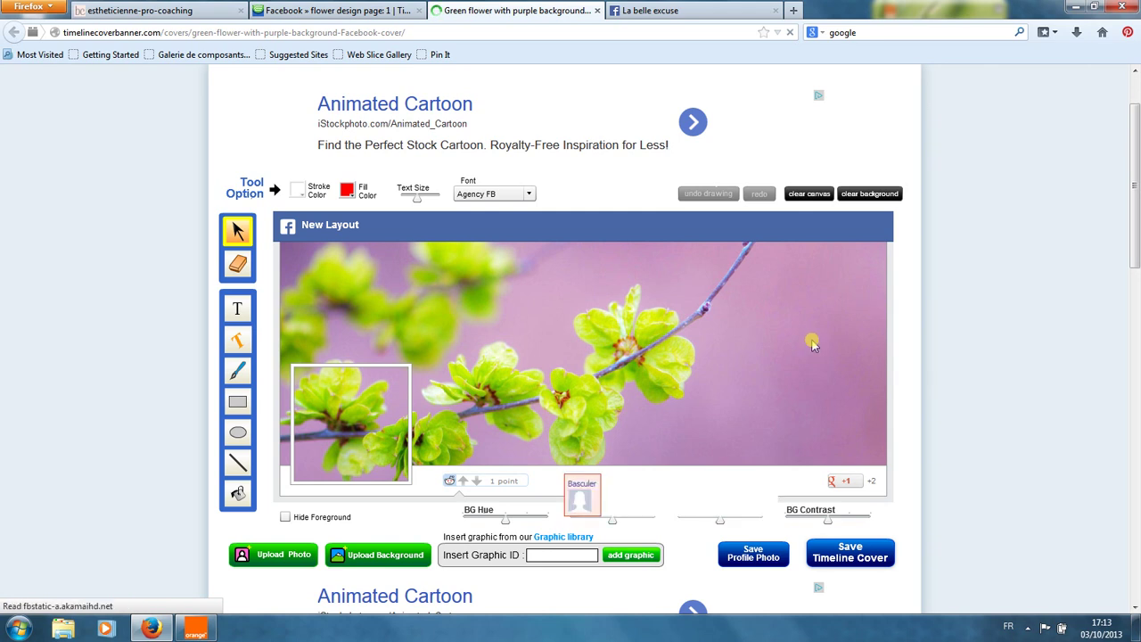
pyautogui.click(238, 309)
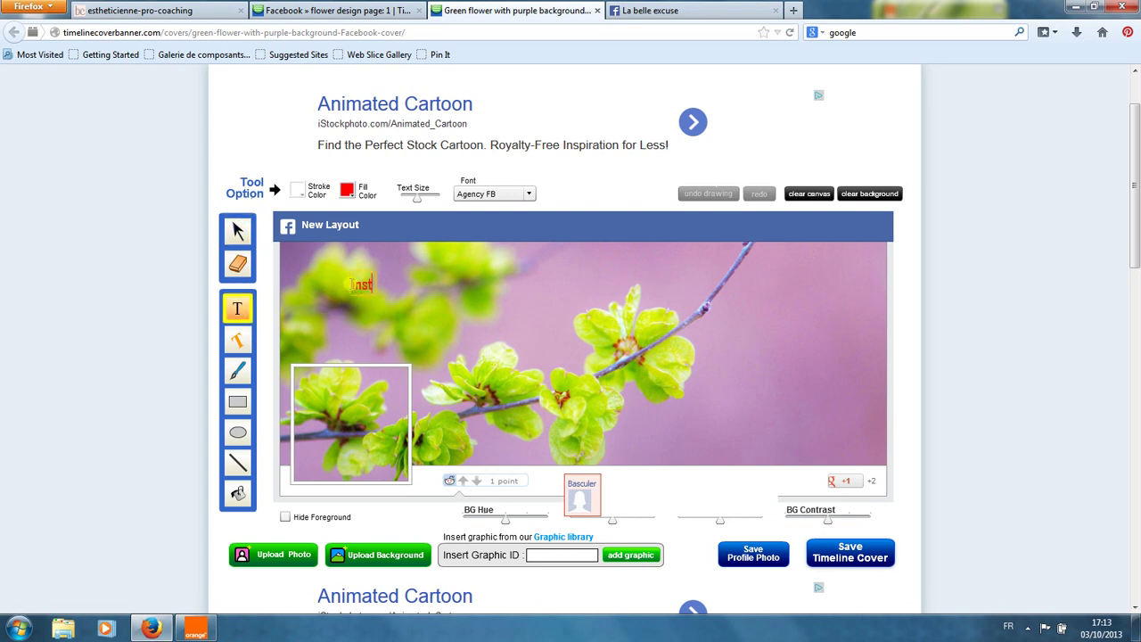
pyautogui.write('Institut la belle excuse')
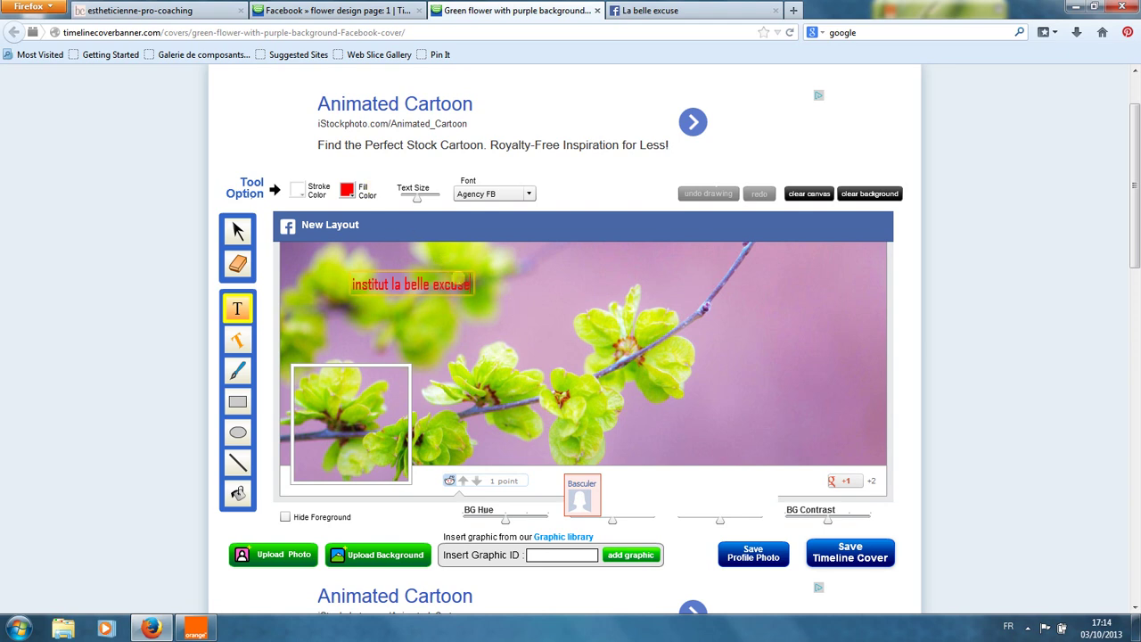
# Step: Change the fill colour of the "institut la belle excuse" text to dark burgundy #660033
pyautogui.moveTo(468, 284); pyautogui.dragTo(348, 285)
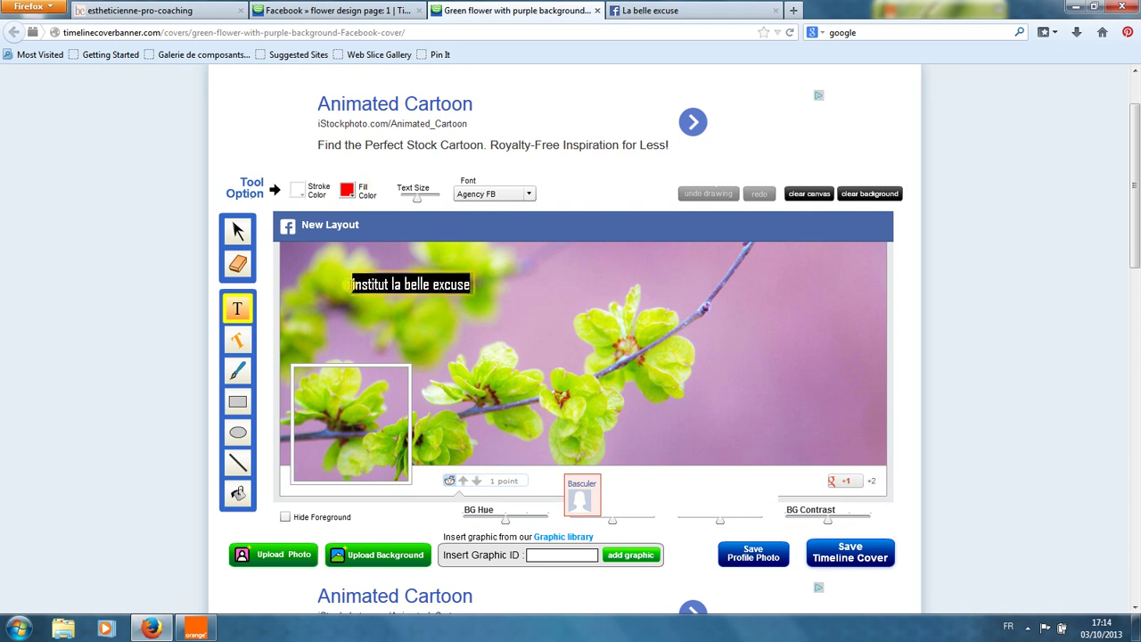
pyautogui.click(347, 192)
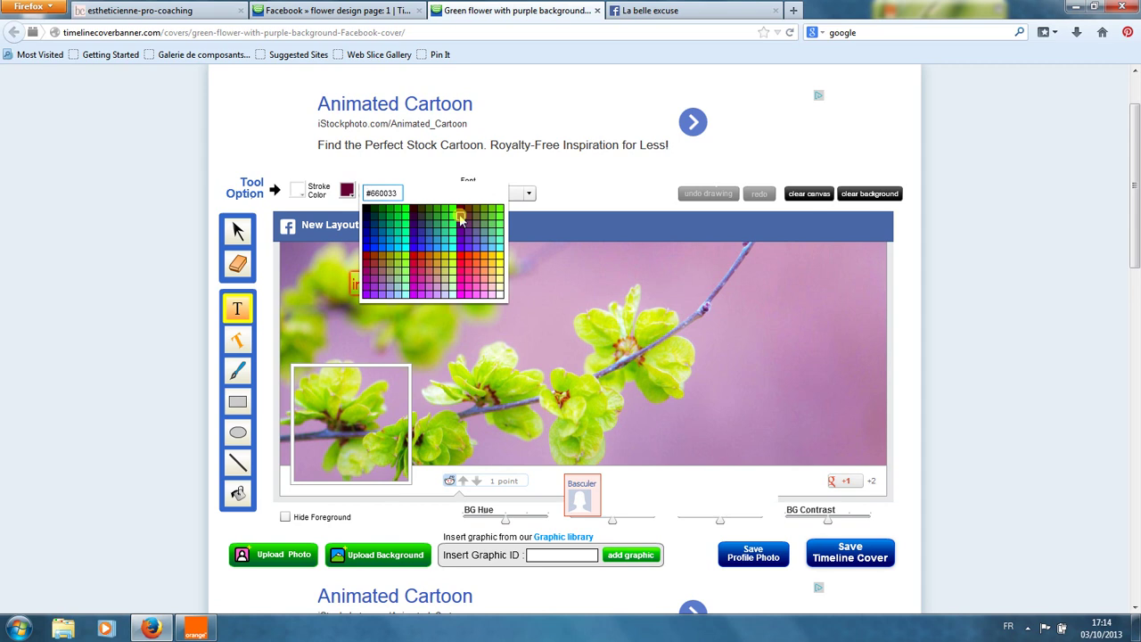
pyautogui.click(460, 220)
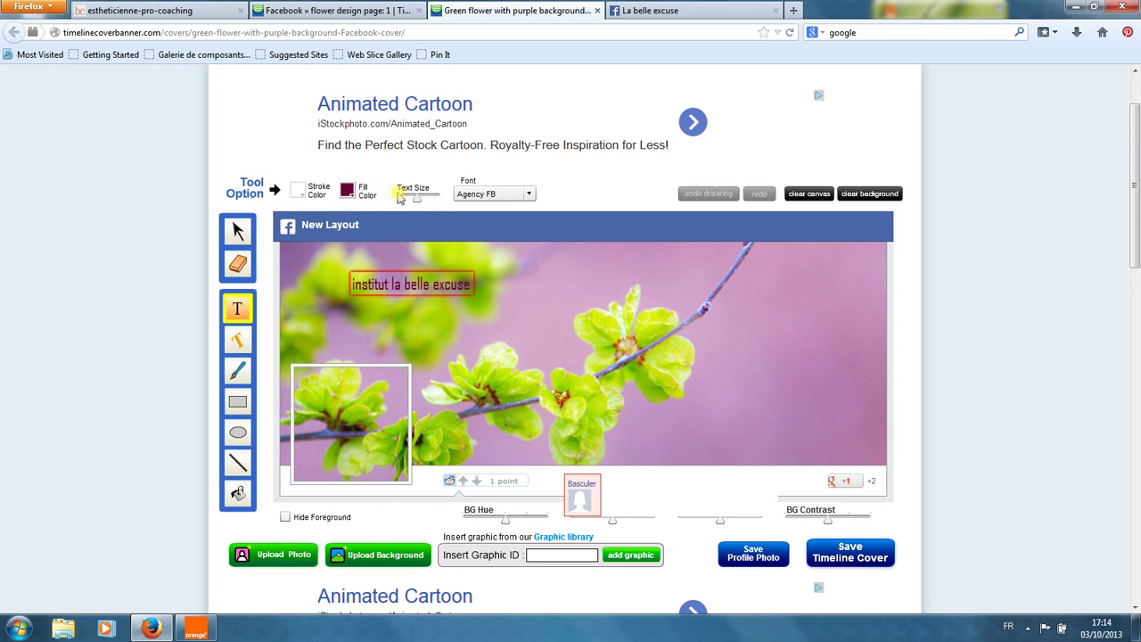
# Step: Enlarge the "institut la belle excuse" text and move it closer to the cover's upper-left corner
pyautogui.click(463, 284)
pyautogui.click(471, 286)
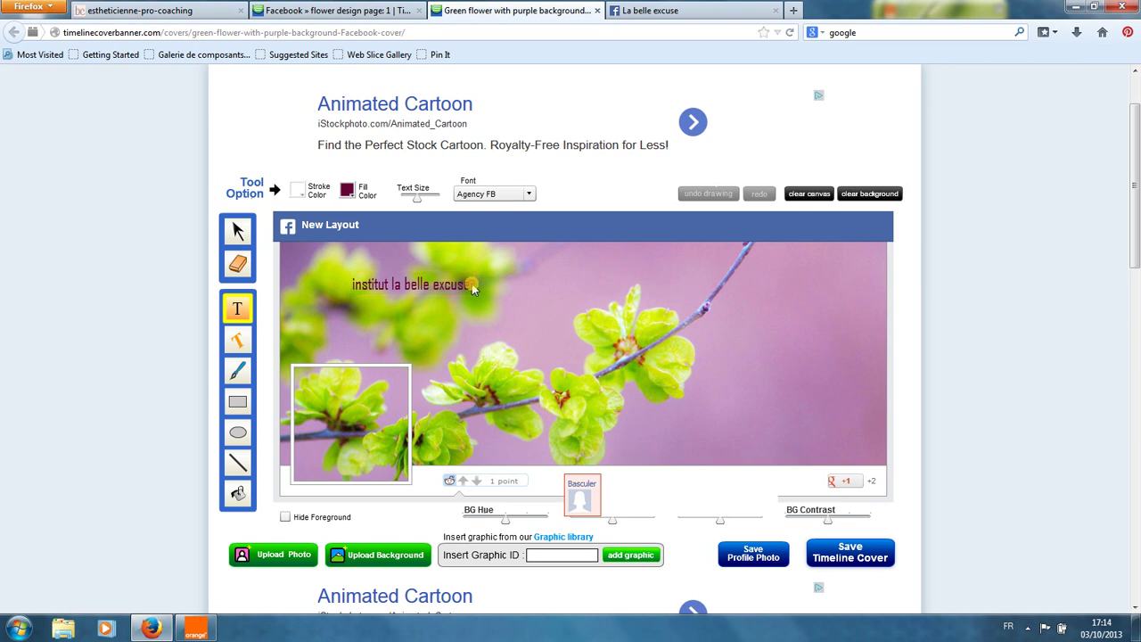
pyautogui.moveTo(472, 287); pyautogui.dragTo(342, 282)
pyautogui.moveTo(423, 197); pyautogui.dragTo(434, 201)
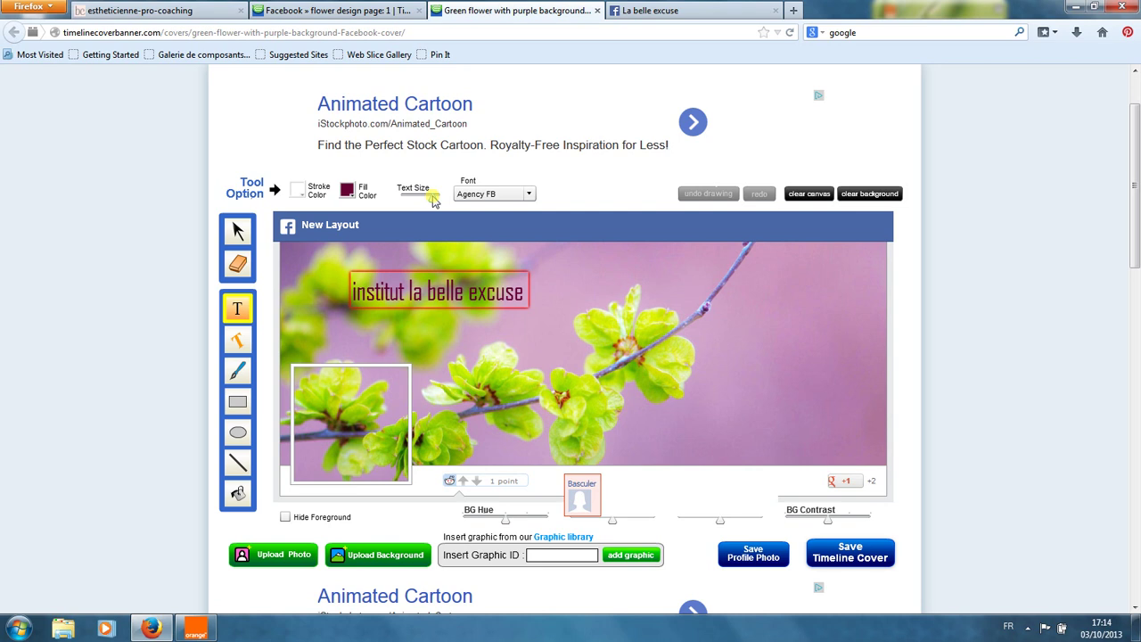
pyautogui.click(239, 231)
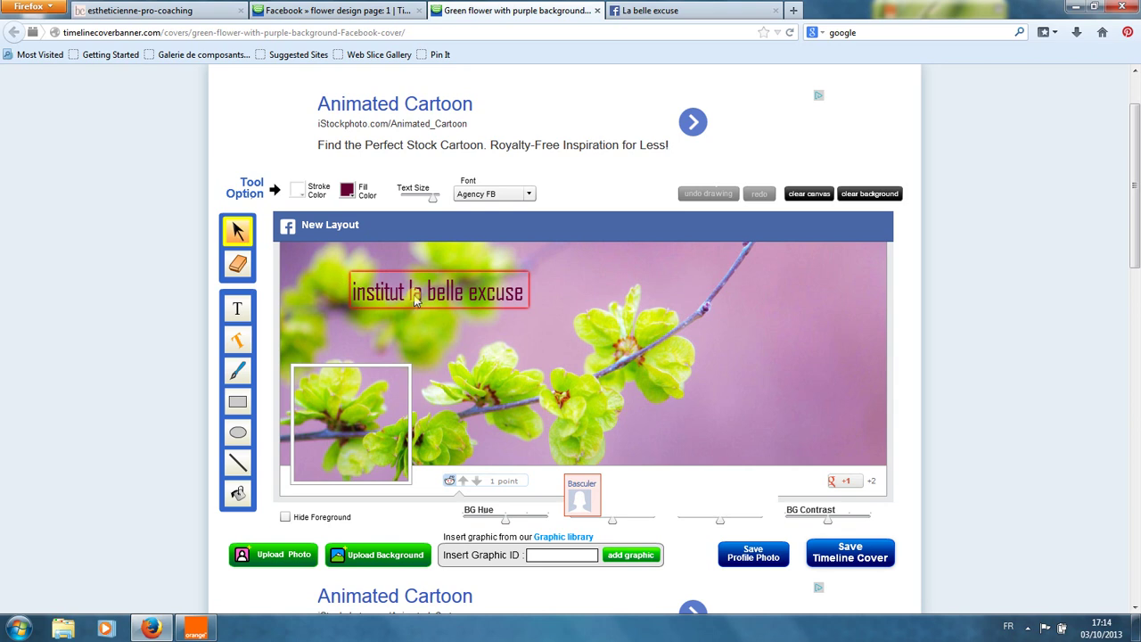
pyautogui.moveTo(424, 295); pyautogui.dragTo(364, 284)
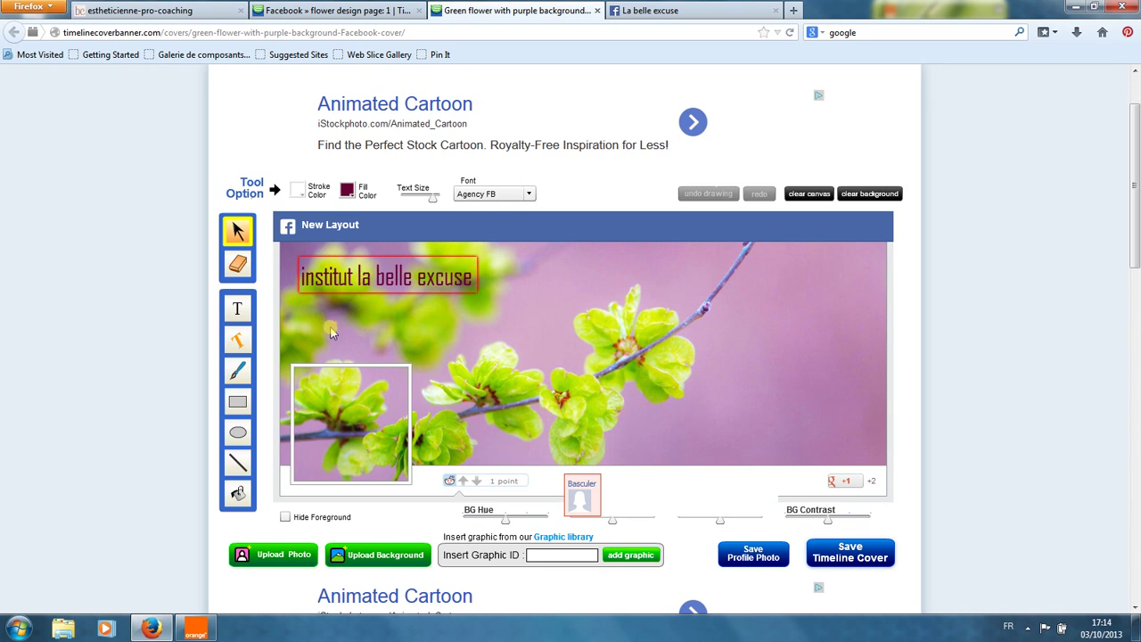
# Step: Upload the black-and-white thumbs-up portrait from the image library onto the cover
pyautogui.click(280, 558)
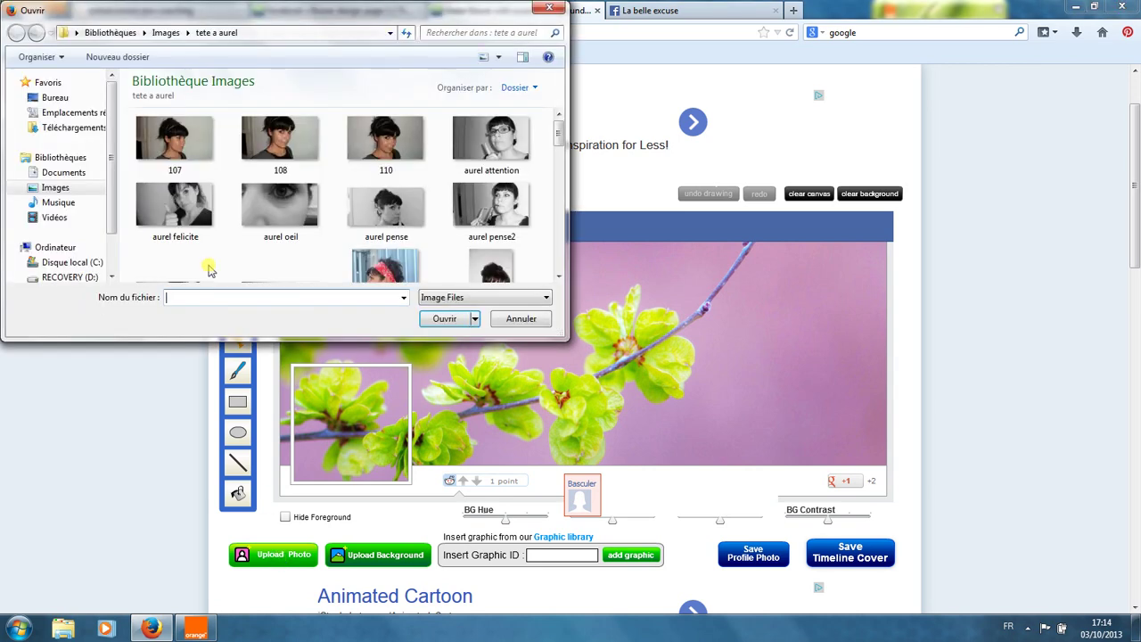
pyautogui.click(202, 220)
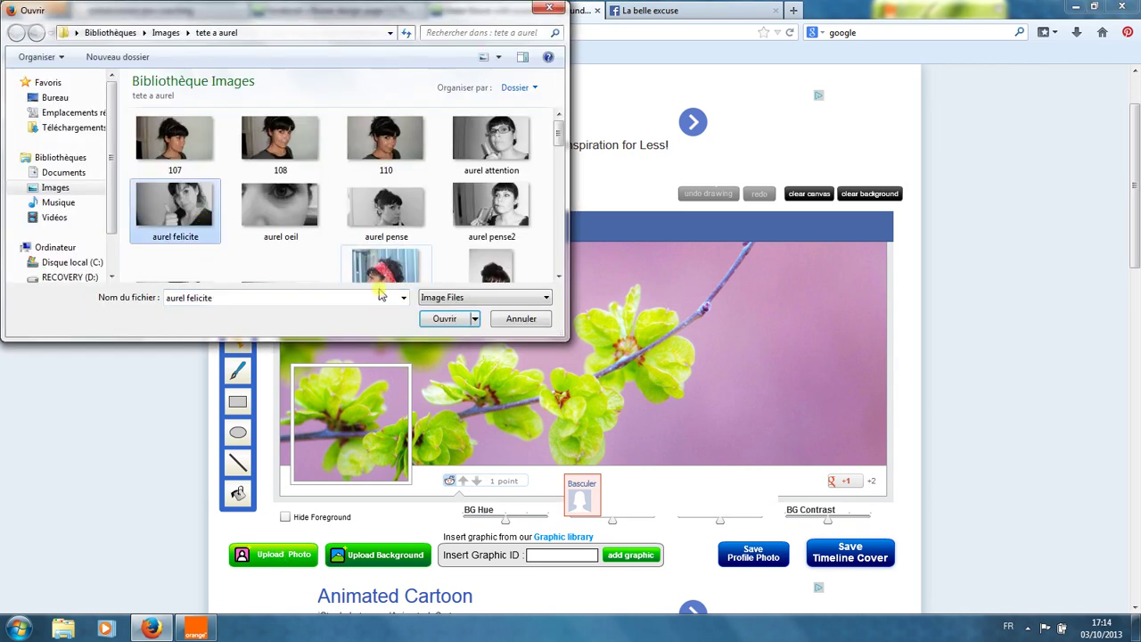
pyautogui.click(440, 320)
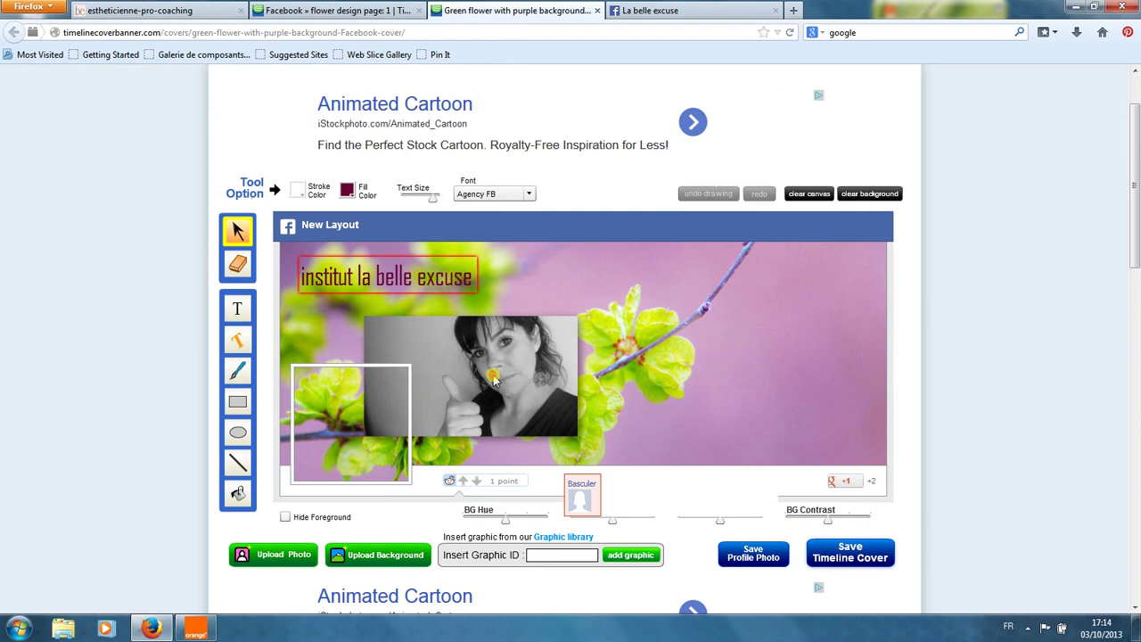
# Step: Shrink the portrait, tilt it slightly clockwise and place it in the lower right area of the cover
pyautogui.moveTo(494, 378); pyautogui.dragTo(620, 370)
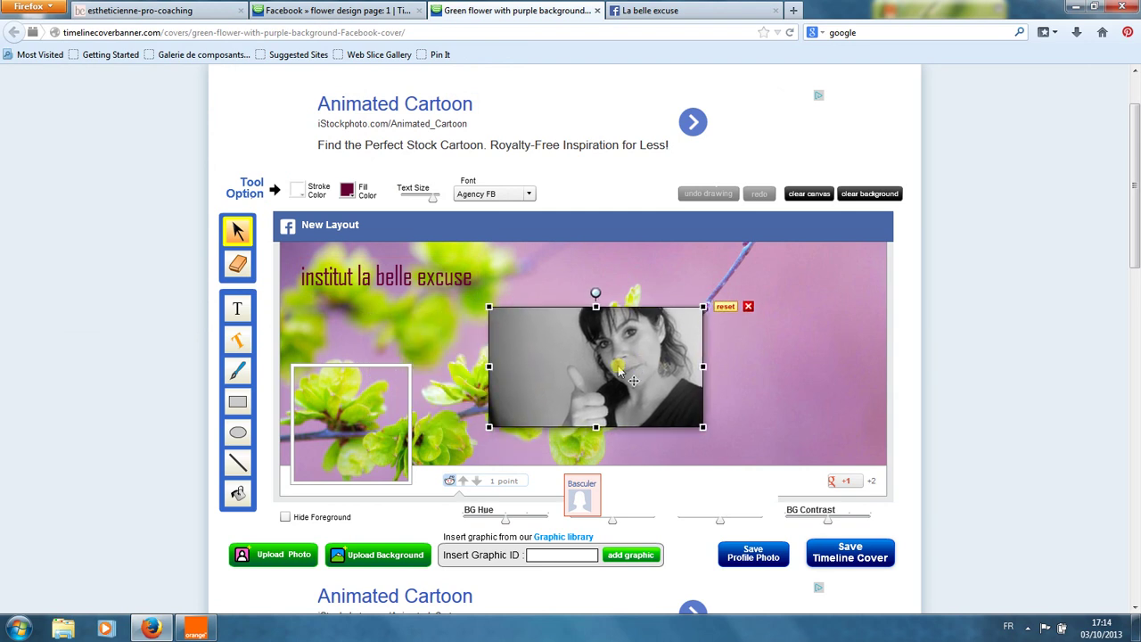
pyautogui.moveTo(703, 308); pyautogui.dragTo(667, 328)
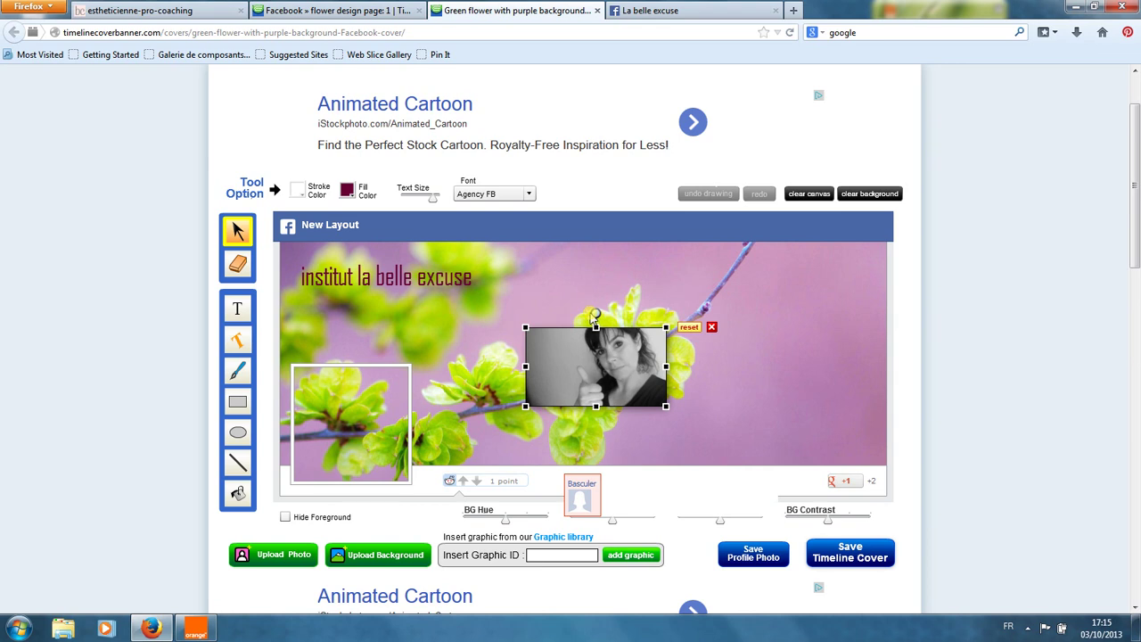
pyautogui.moveTo(596, 318); pyautogui.dragTo(623, 318)
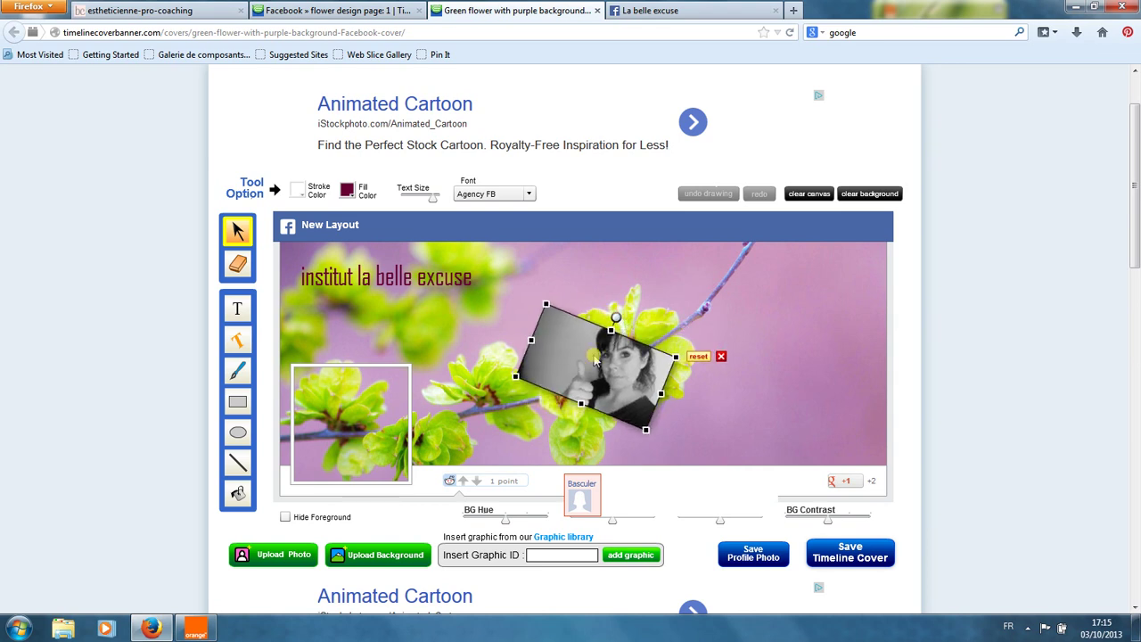
pyautogui.moveTo(590, 368); pyautogui.dragTo(789, 388)
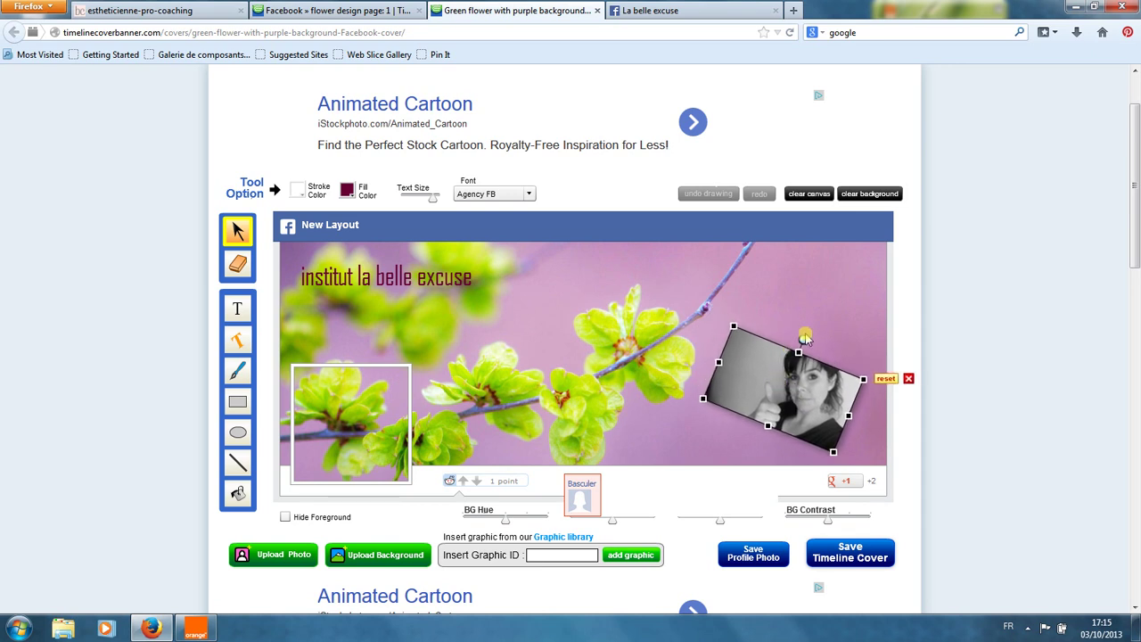
pyautogui.moveTo(803, 339); pyautogui.dragTo(847, 335)
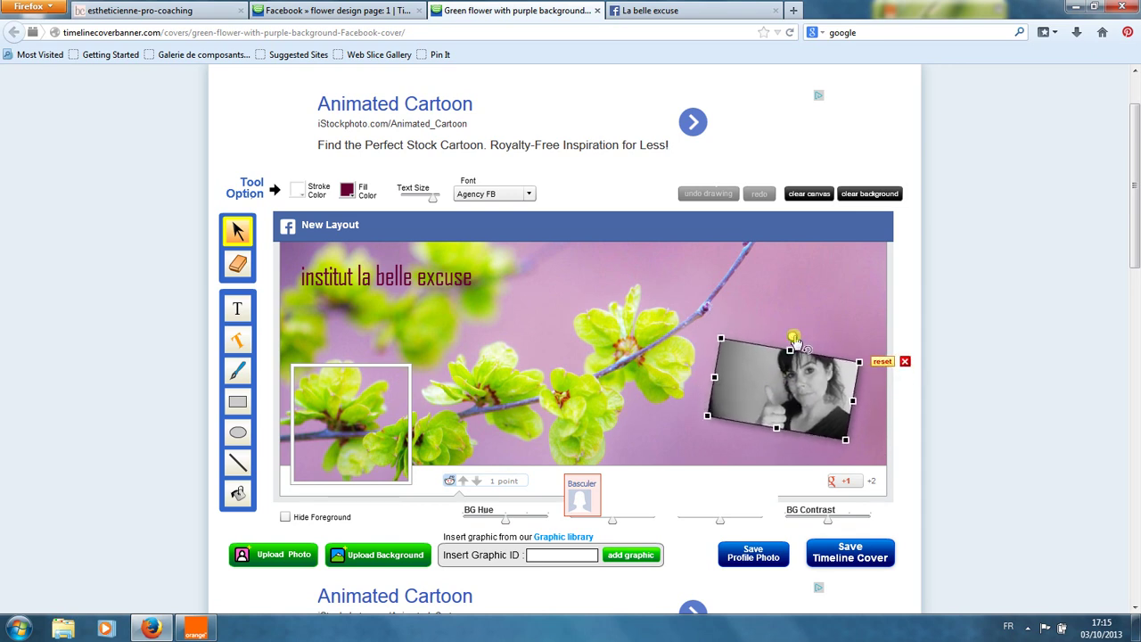
pyautogui.click(852, 333)
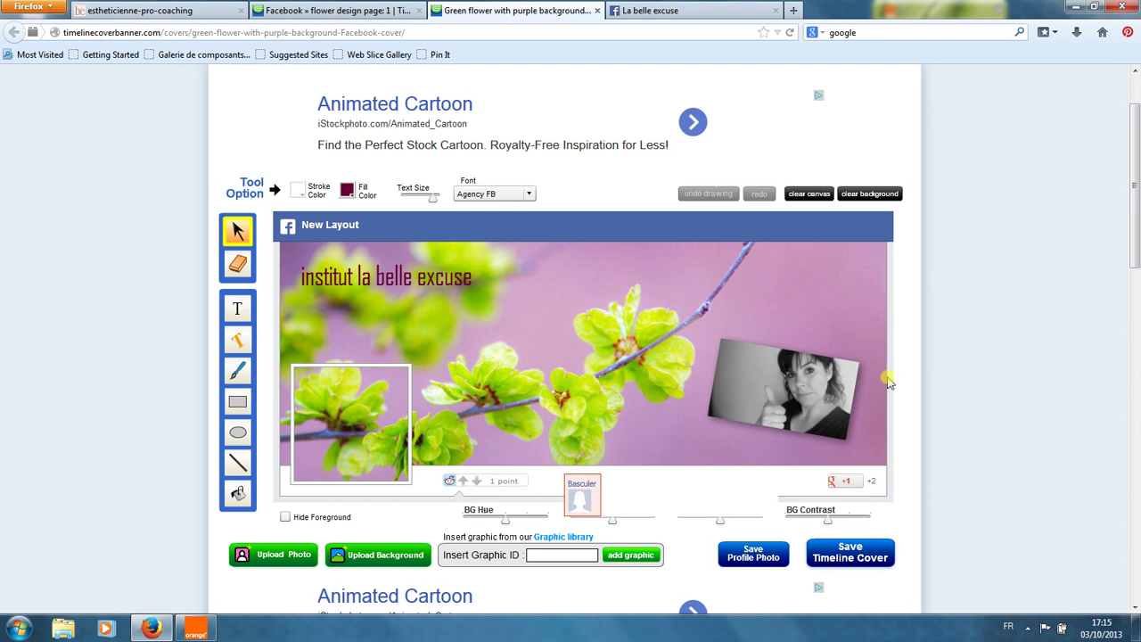
# Step: Open the free scrapbook arts collection below the editor and view its ornament graphics
pyautogui.scroll(-5, 933, 402)
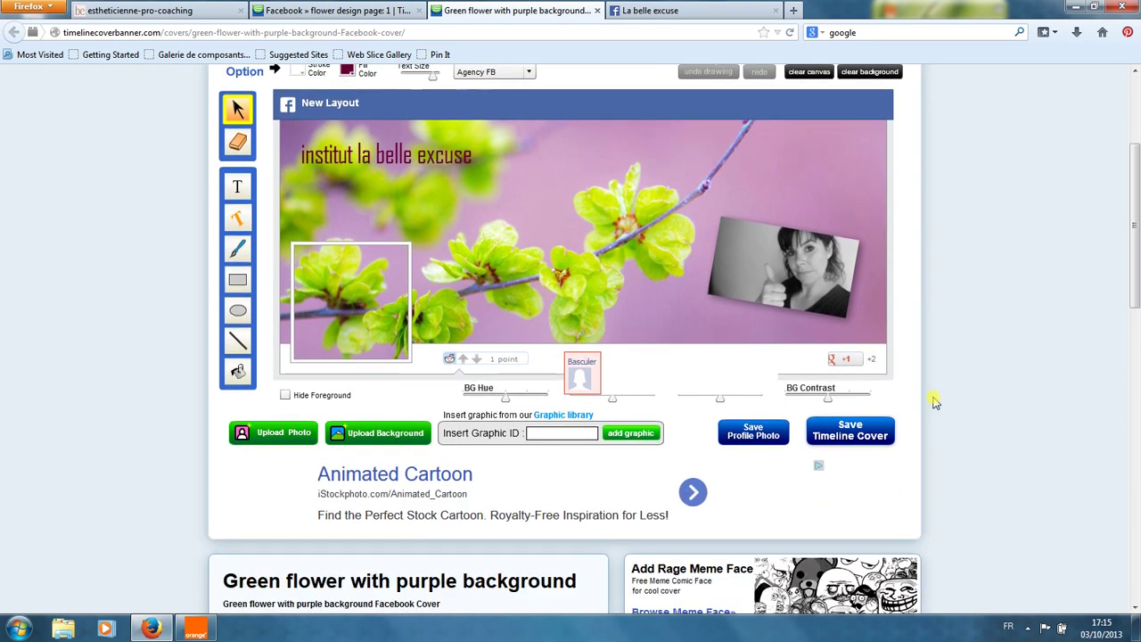
pyautogui.scroll(-6, 933, 402)
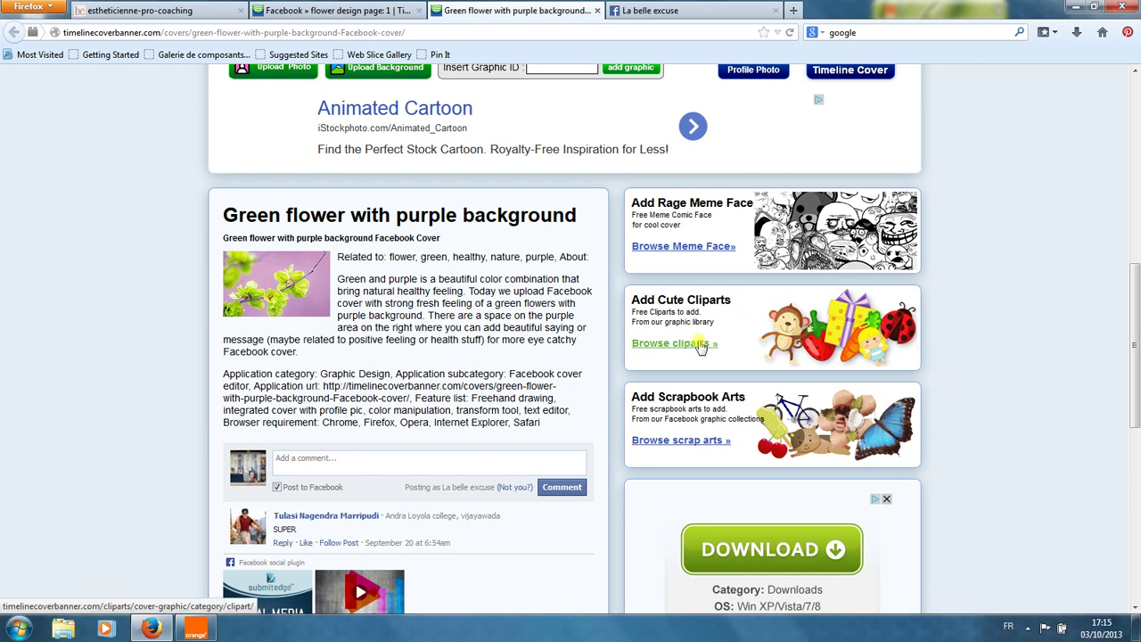
pyautogui.click(685, 440)
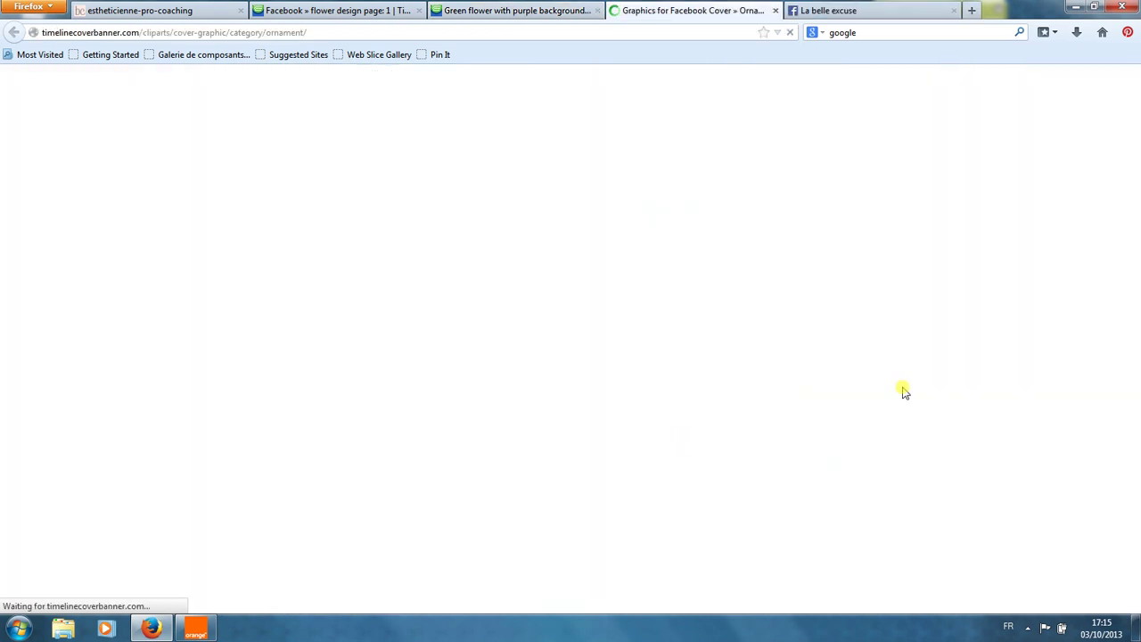
pyautogui.scroll(-3, 952, 371)
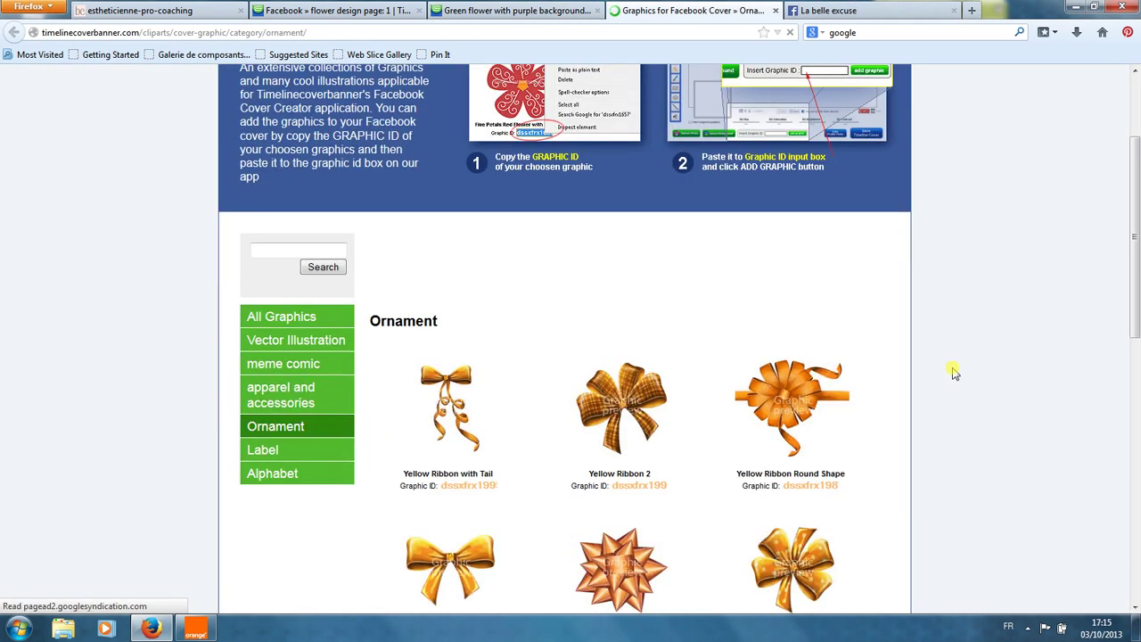
# Step: Open the flower-tagged graphics in the graphic library and look through the available flowers
pyautogui.scroll(-9, 952, 370)
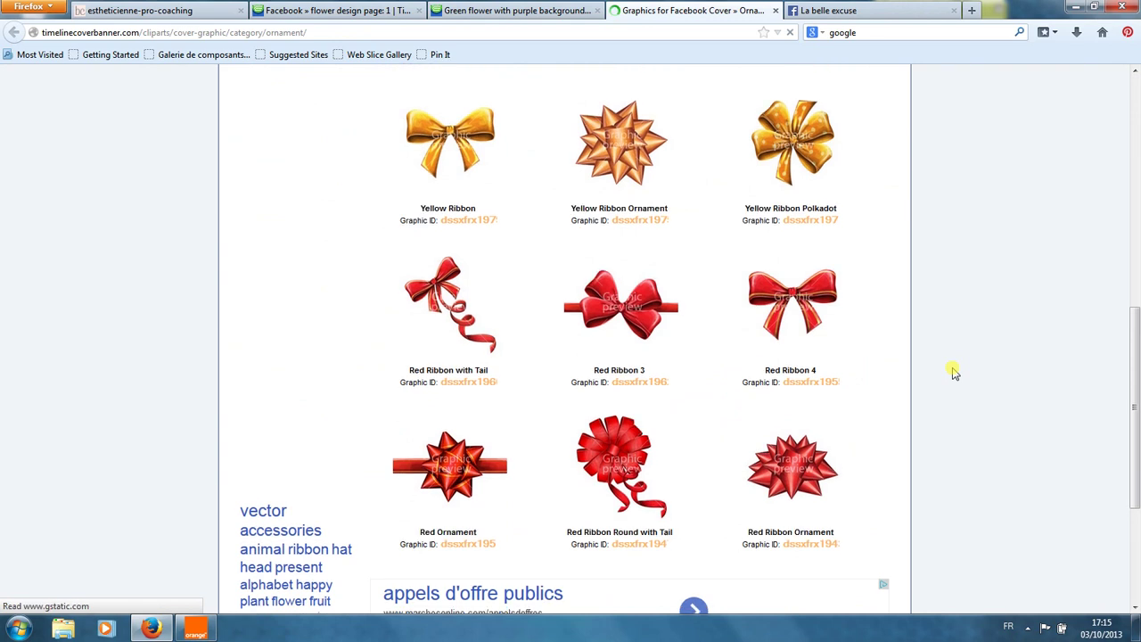
pyautogui.scroll(-5, 952, 373)
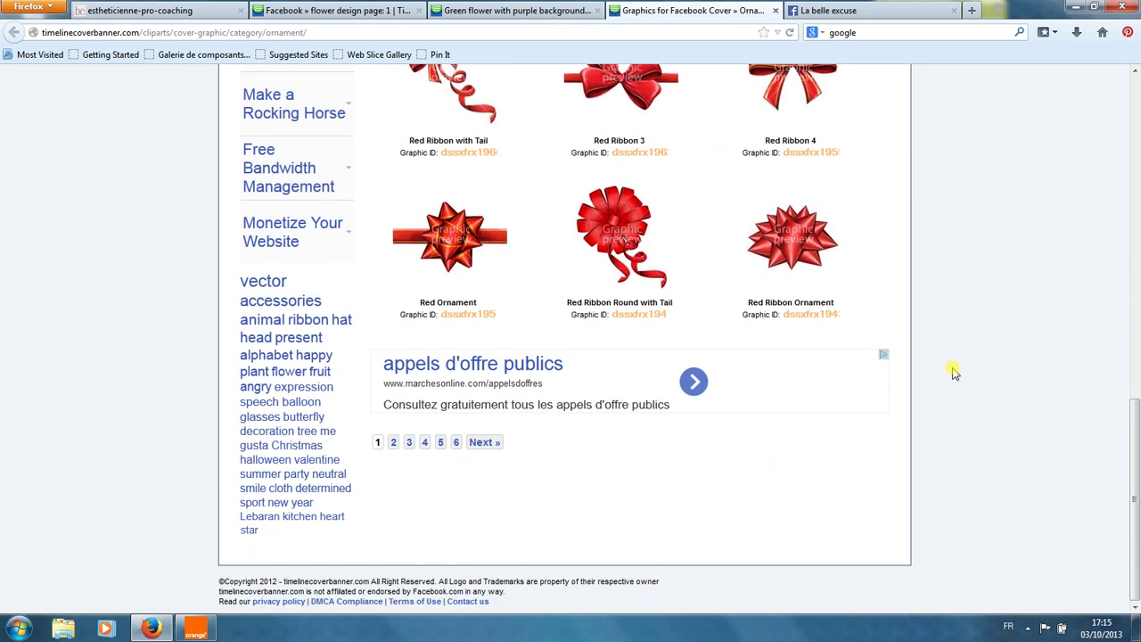
pyautogui.click(295, 372)
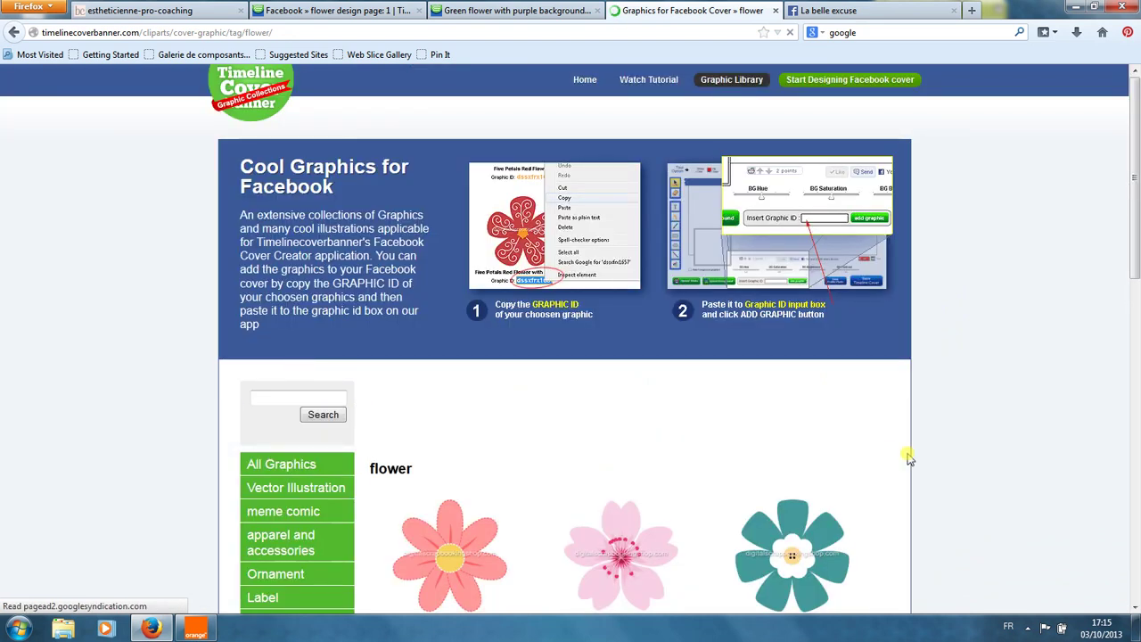
pyautogui.scroll(-5, 905, 460)
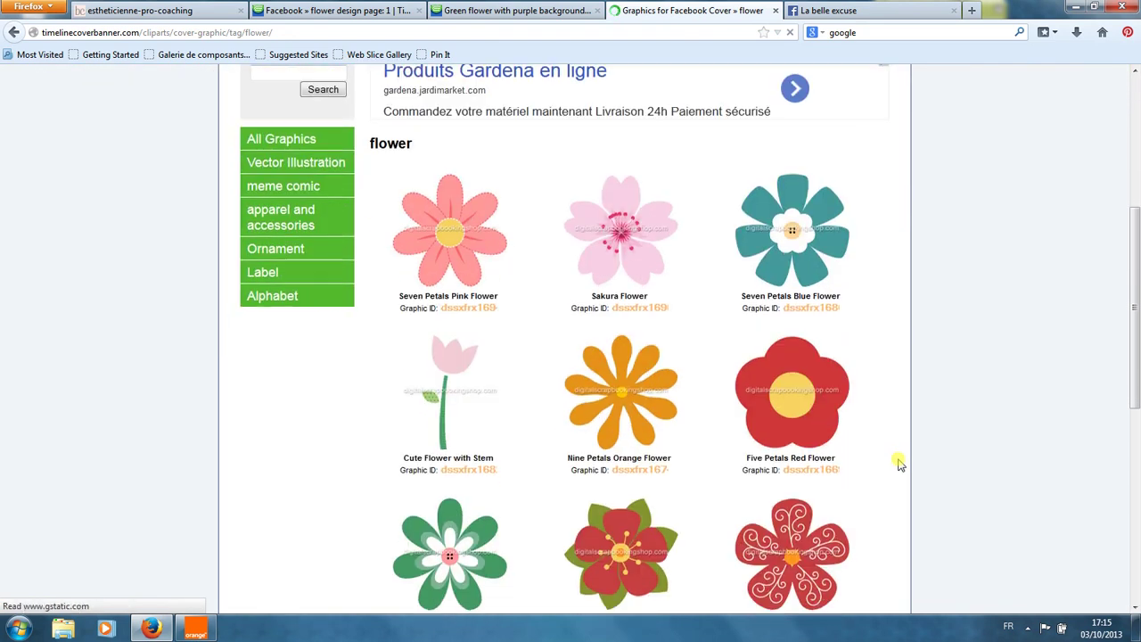
pyautogui.scroll(-1, 889, 398)
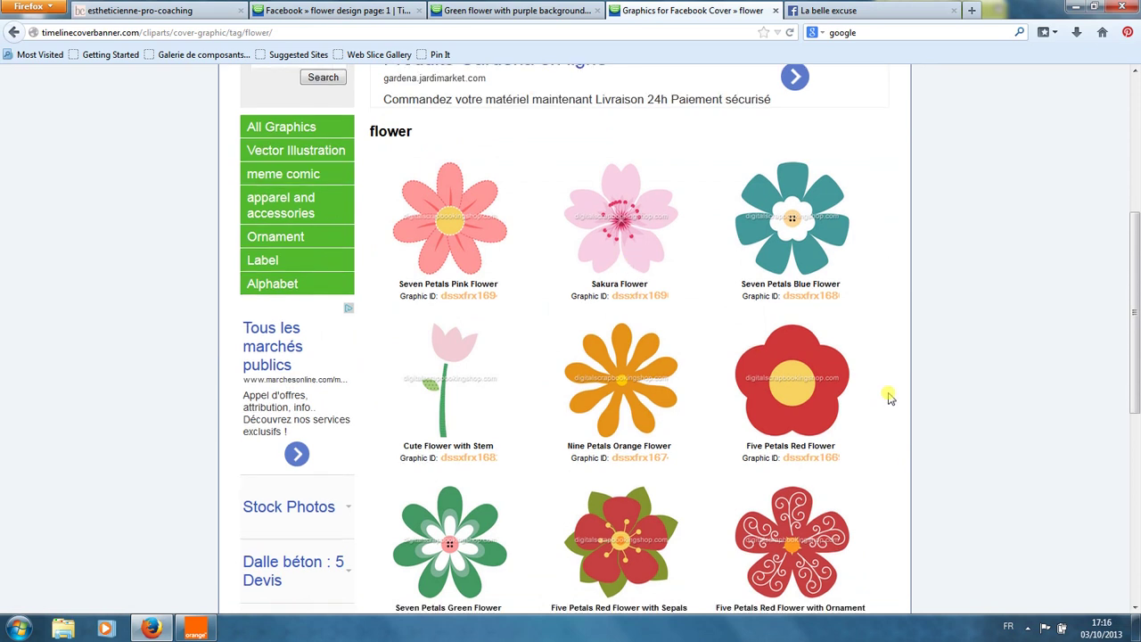
pyautogui.scroll(-4, 888, 397)
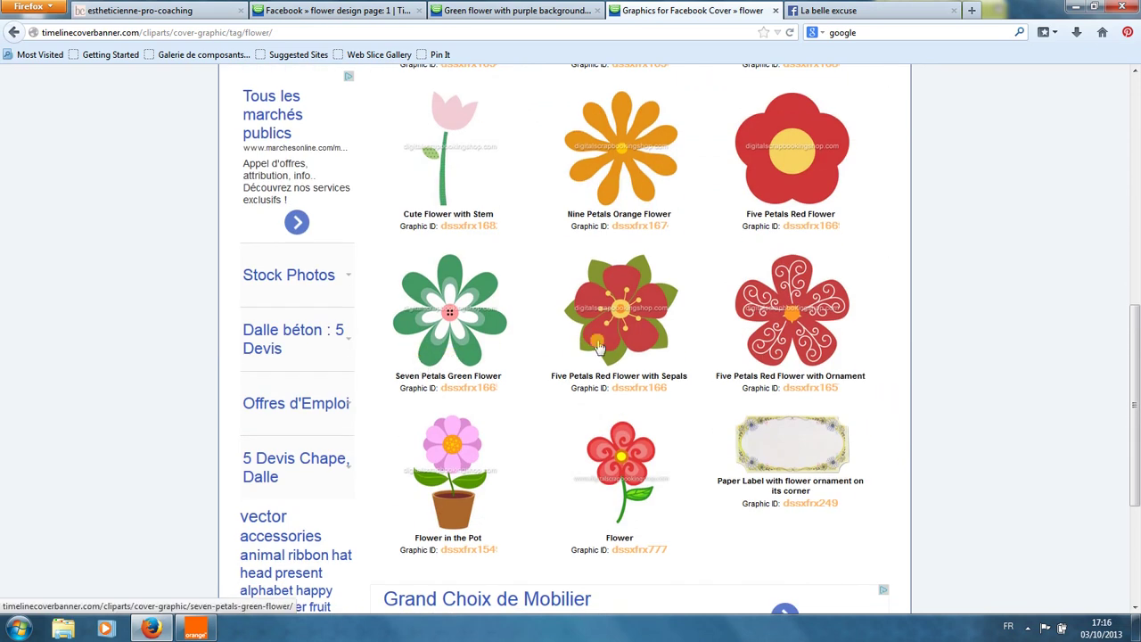
pyautogui.scroll(7, 597, 347)
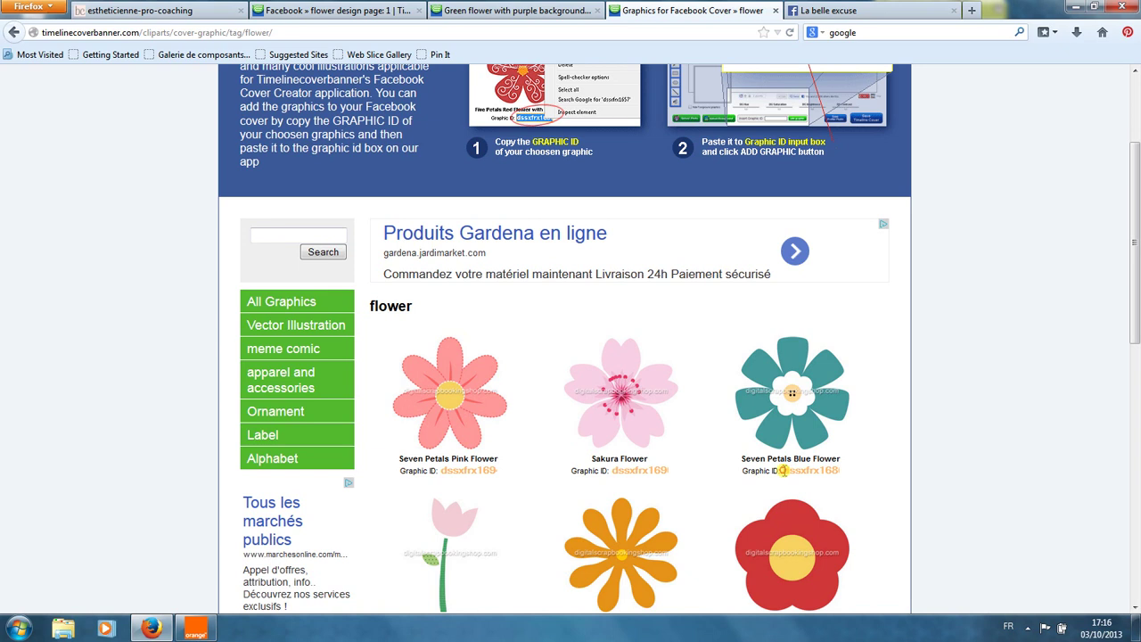
# Step: Copy the graphic ID of the Seven Petals Blue Flower
pyautogui.moveTo(784, 471); pyautogui.dragTo(845, 467)
pyautogui.hotkey('ctrl', 'c')
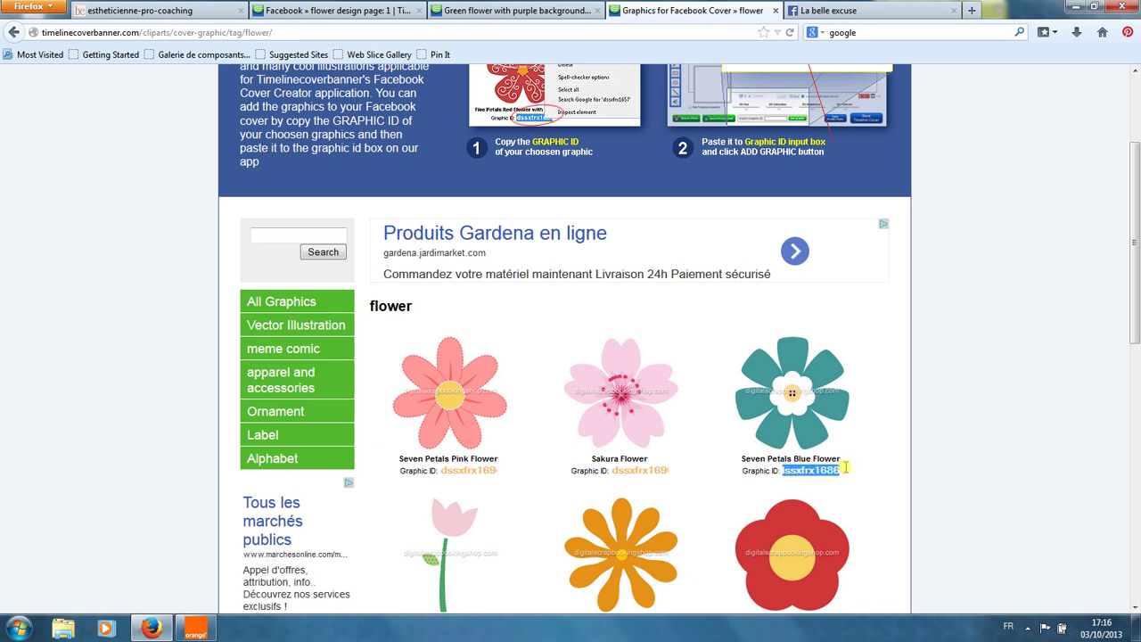
pyautogui.rightClick(818, 471)
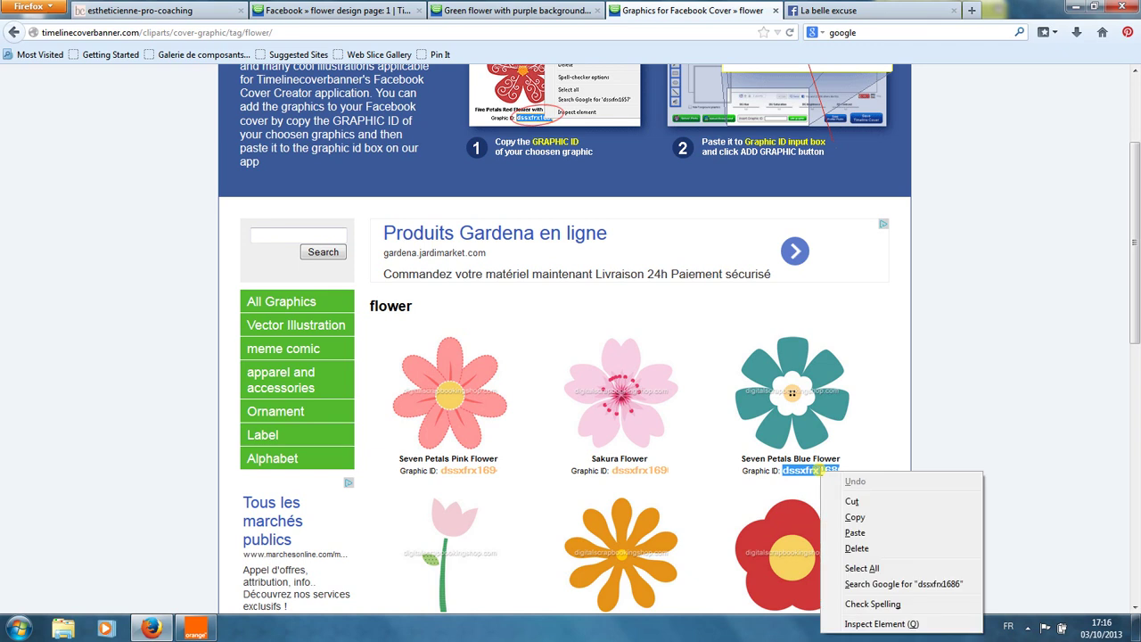
pyautogui.click(844, 519)
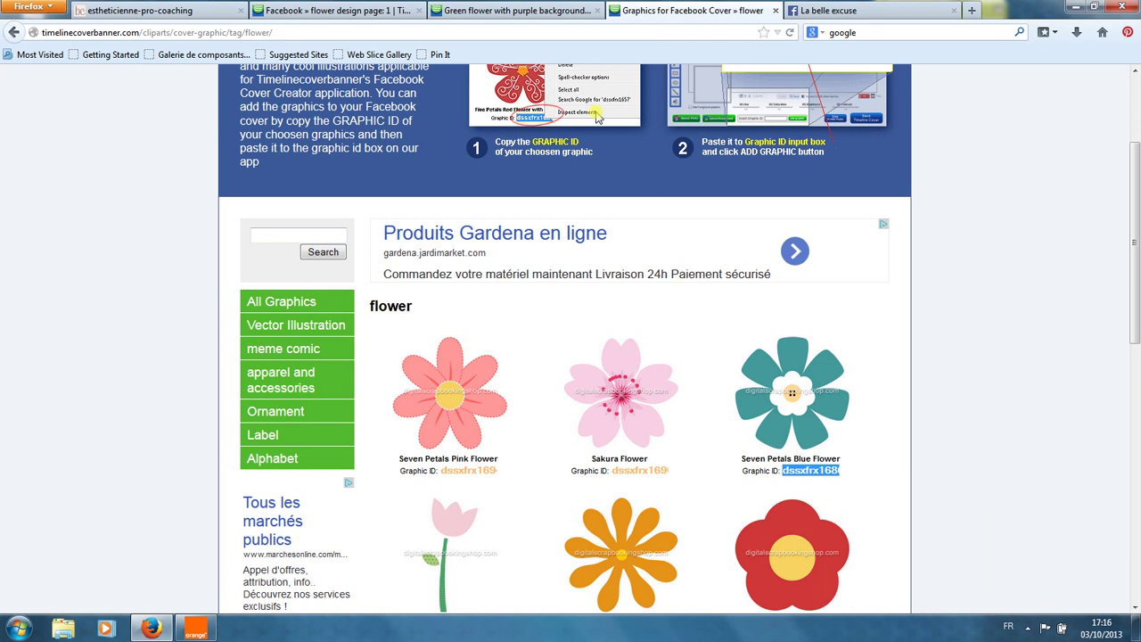
# Step: Return to the cover editor and add the Seven Petals Blue Flower with graphic ID dssxfrx1686
pyautogui.click(542, 10)
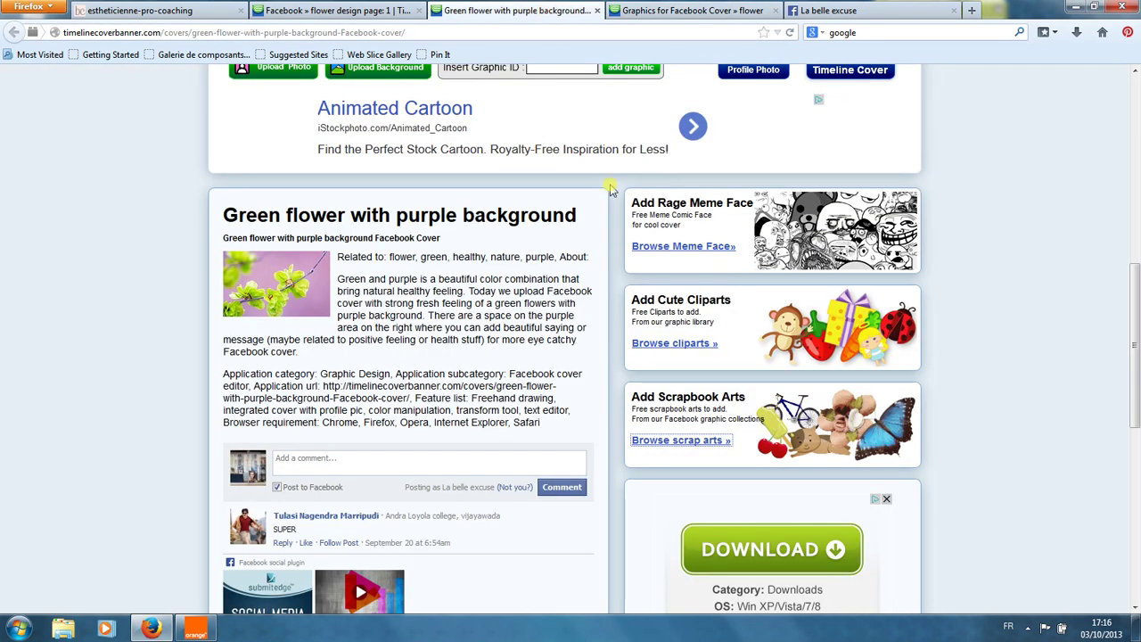
pyautogui.scroll(5, 613, 189)
pyautogui.scroll(1, 923, 352)
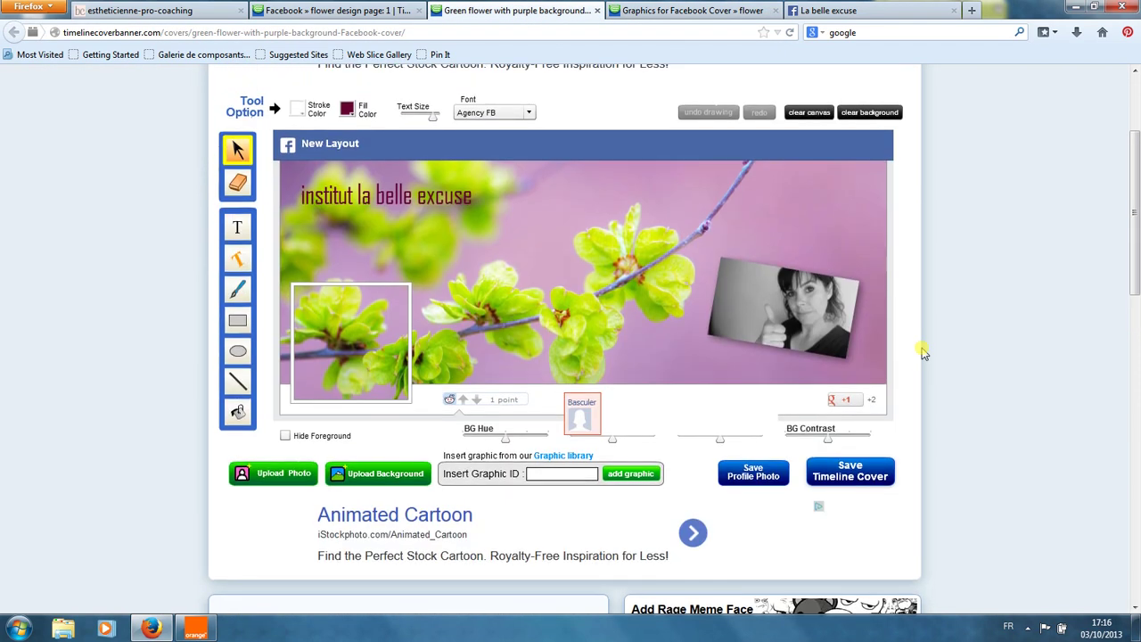
pyautogui.rightClick(538, 473)
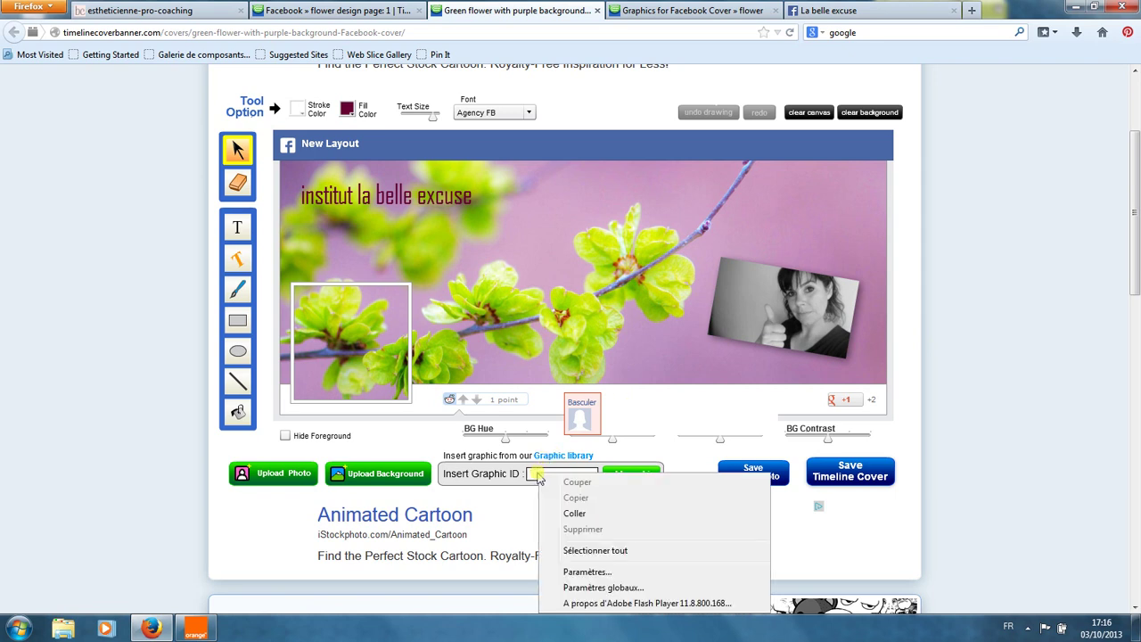
pyautogui.click(571, 515)
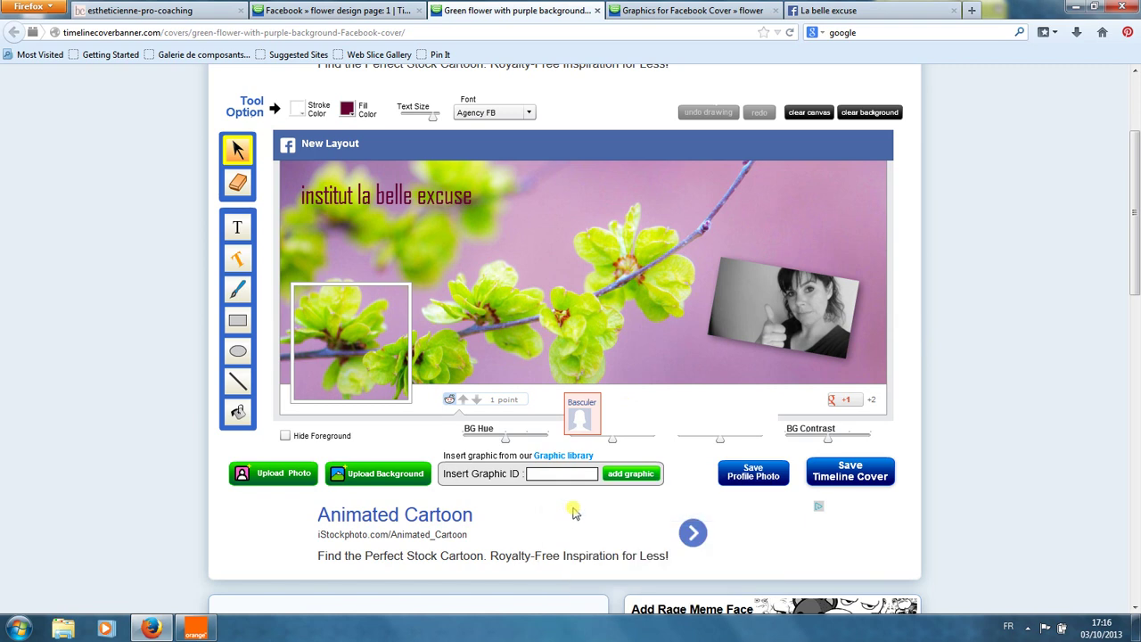
pyautogui.click(638, 479)
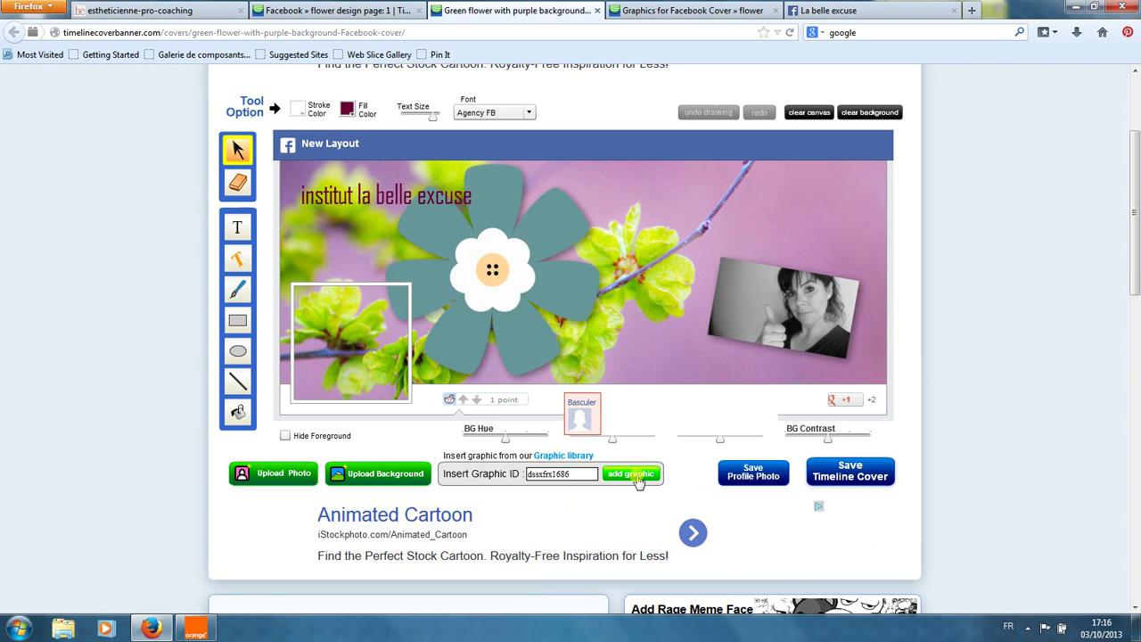
# Step: Shrink the blue flower to about half its size and place it over the upper-left corner of the portrait
pyautogui.click(493, 263)
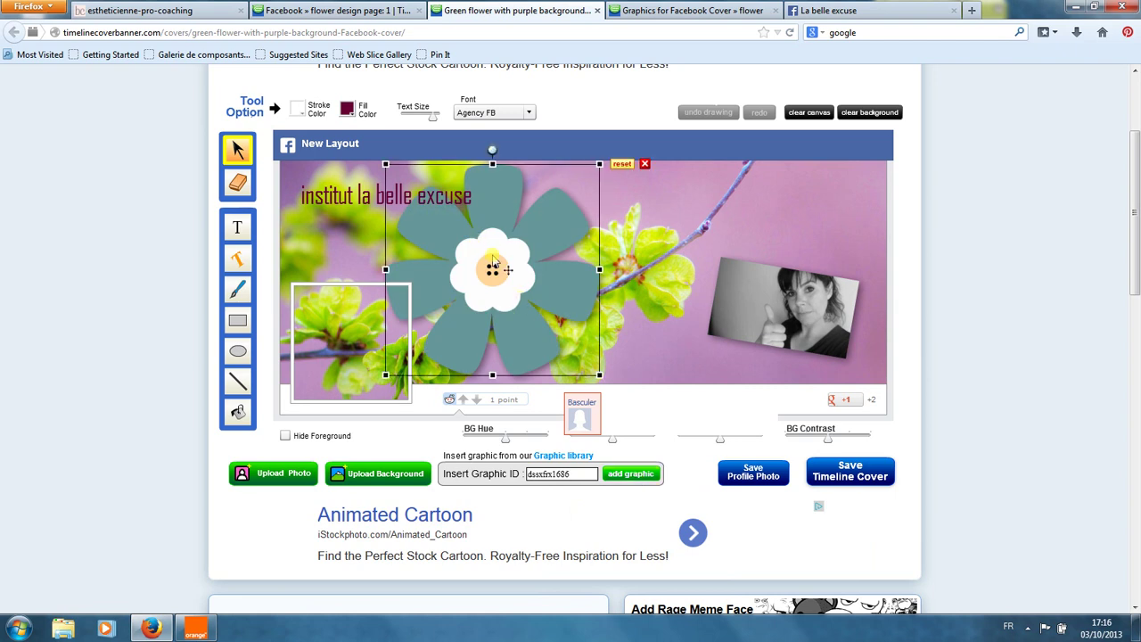
pyautogui.moveTo(598, 167); pyautogui.dragTo(547, 210)
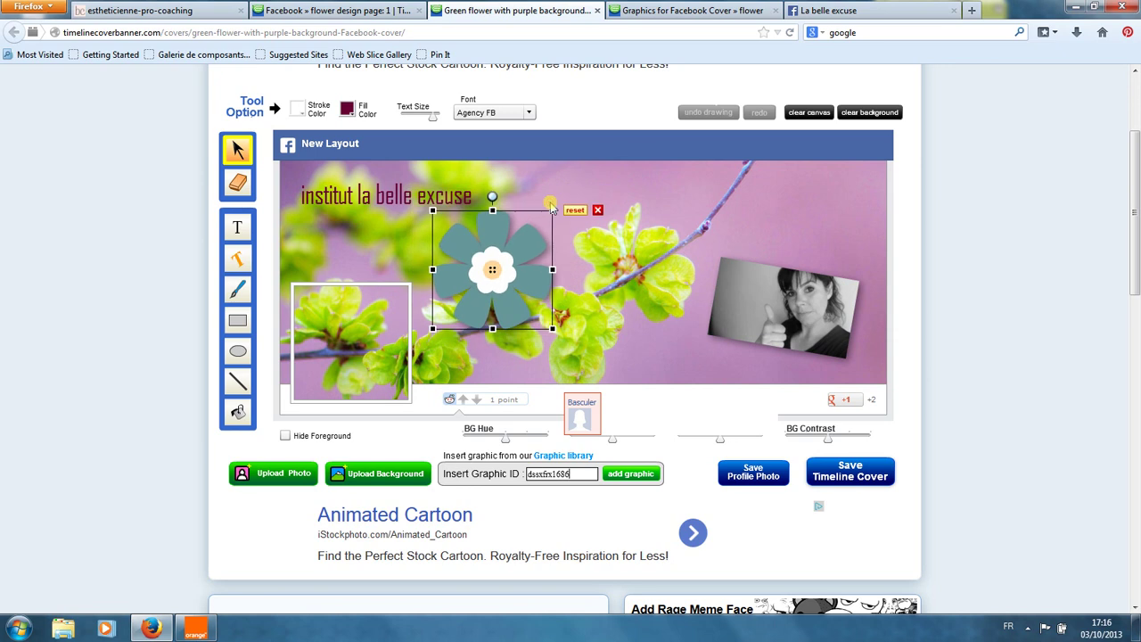
pyautogui.moveTo(512, 287); pyautogui.dragTo(711, 273)
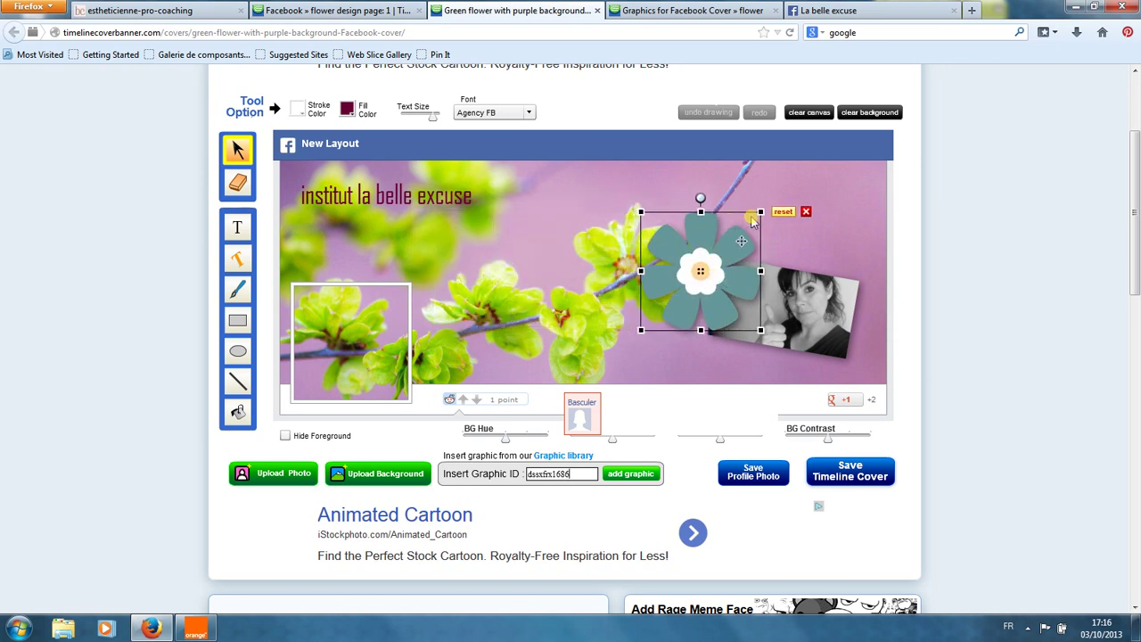
pyautogui.moveTo(760, 212); pyautogui.dragTo(749, 227)
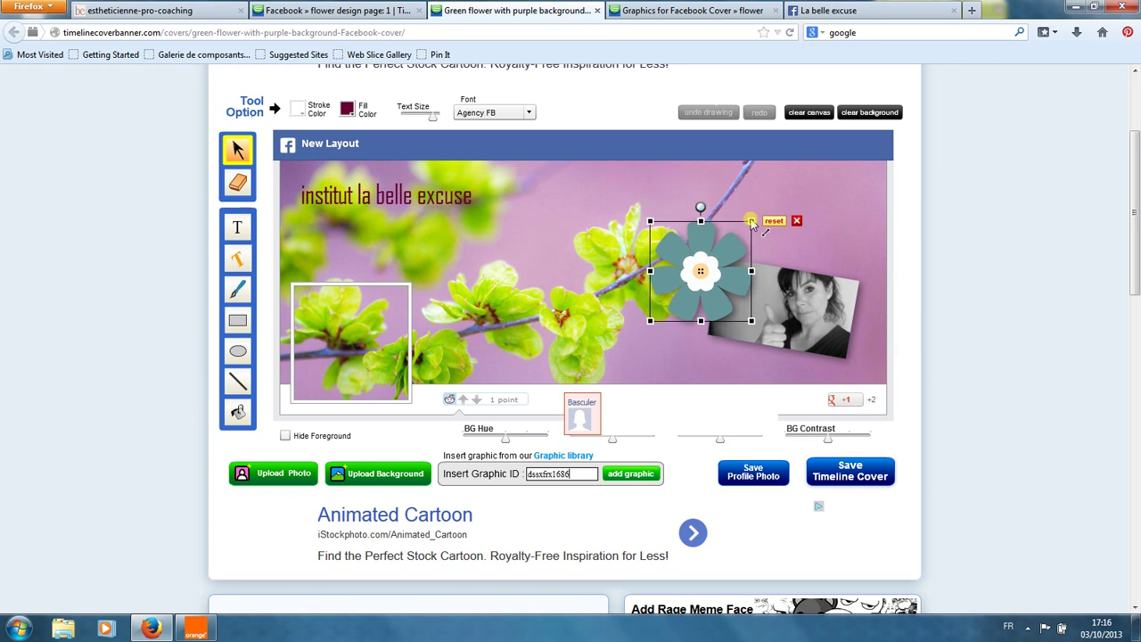
pyautogui.moveTo(718, 286); pyautogui.dragTo(727, 296)
pyautogui.click(675, 355)
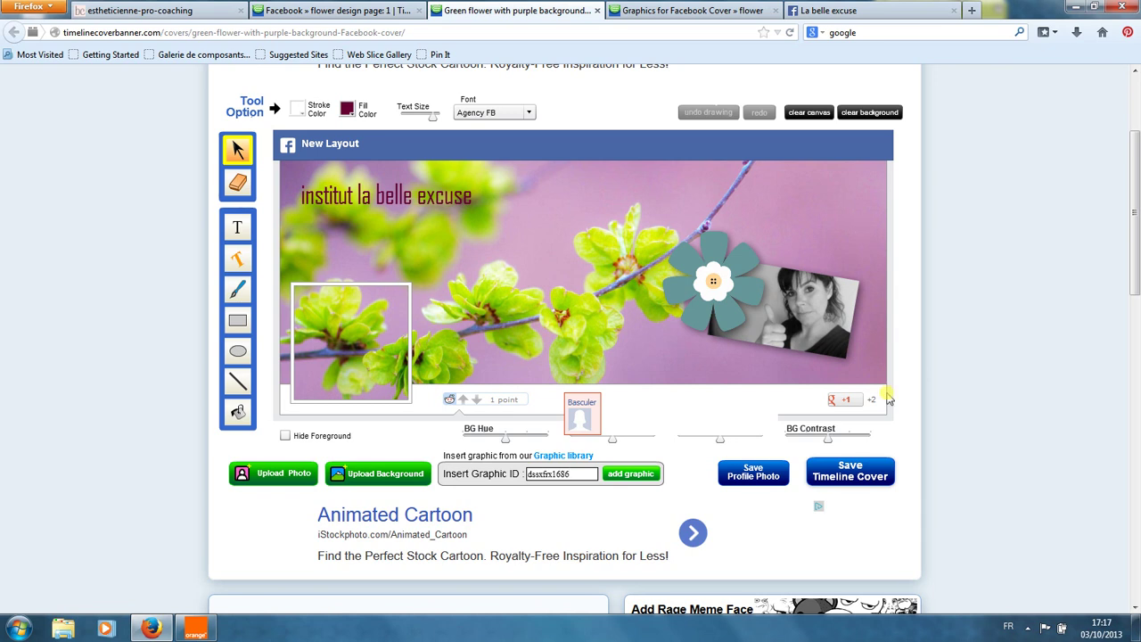
# Step: Save the finished timeline cover in the Documents folder as Timeline_Cover_doNotRename34
pyautogui.click(849, 480)
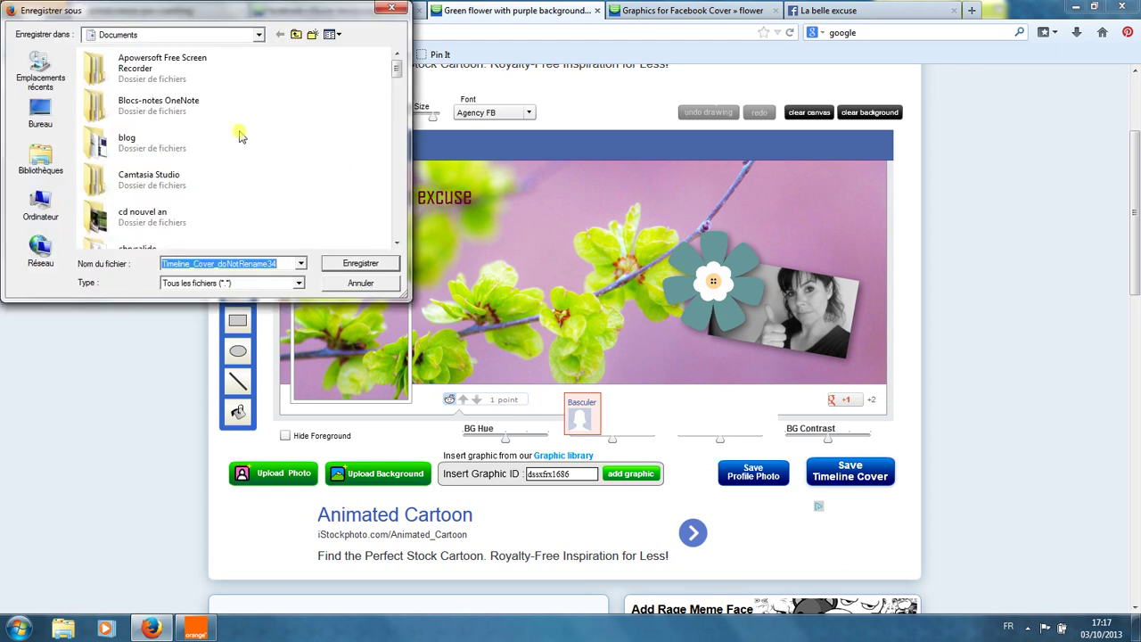
pyautogui.click(374, 268)
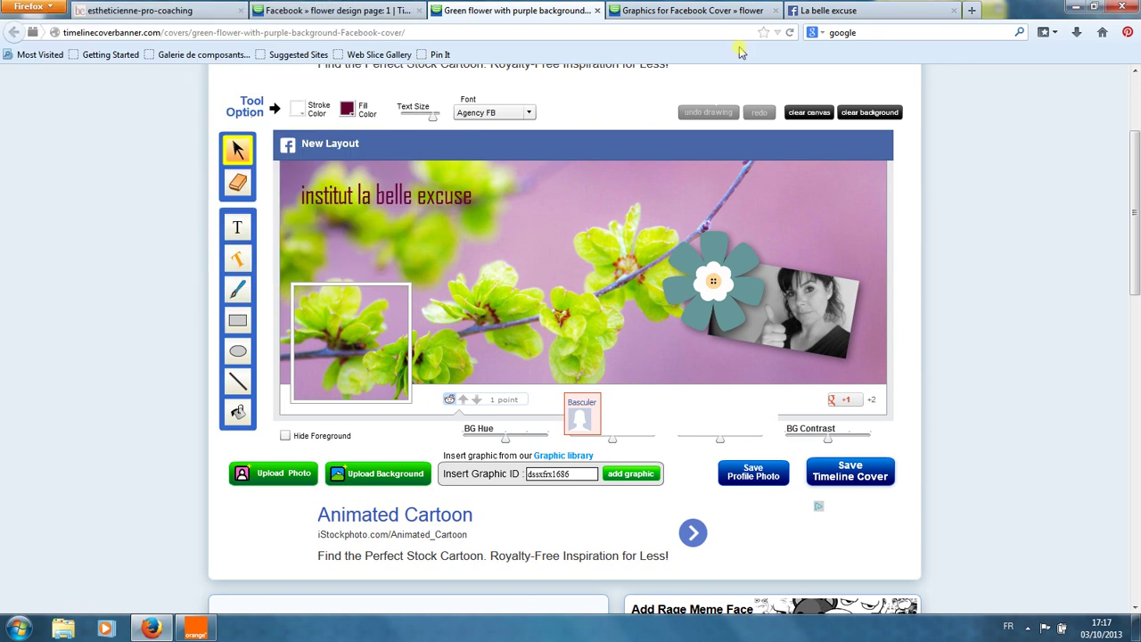
# Step: Switch to the La belle excuse Facebook page and upload Timeline_Cover_doNotRename34 from Documents as its cover
pyautogui.click(874, 14)
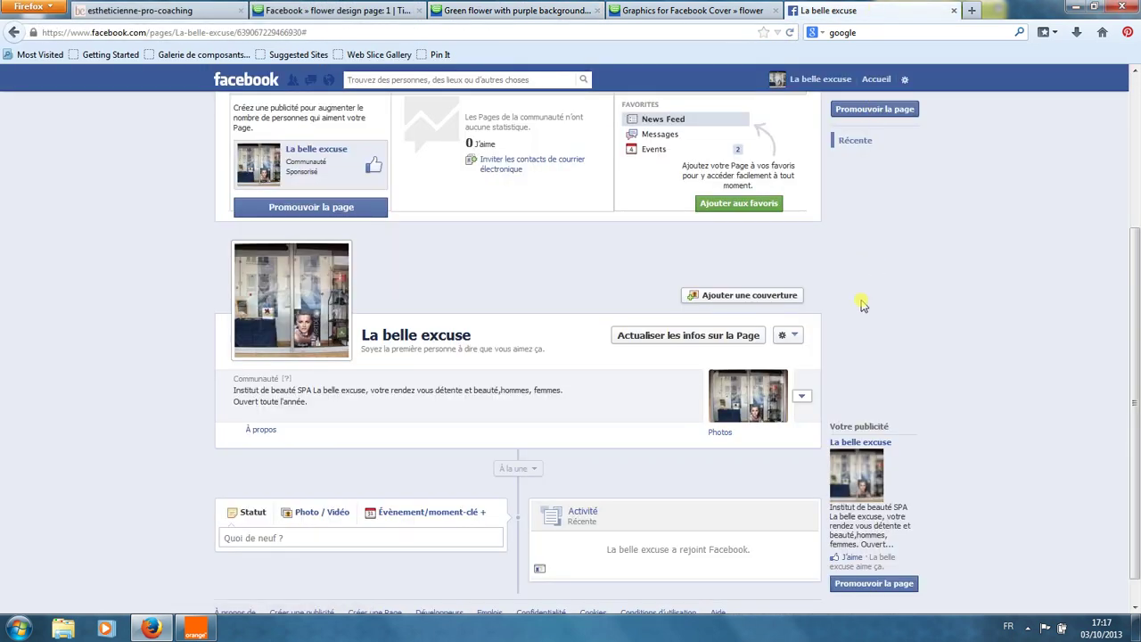
pyautogui.click(763, 302)
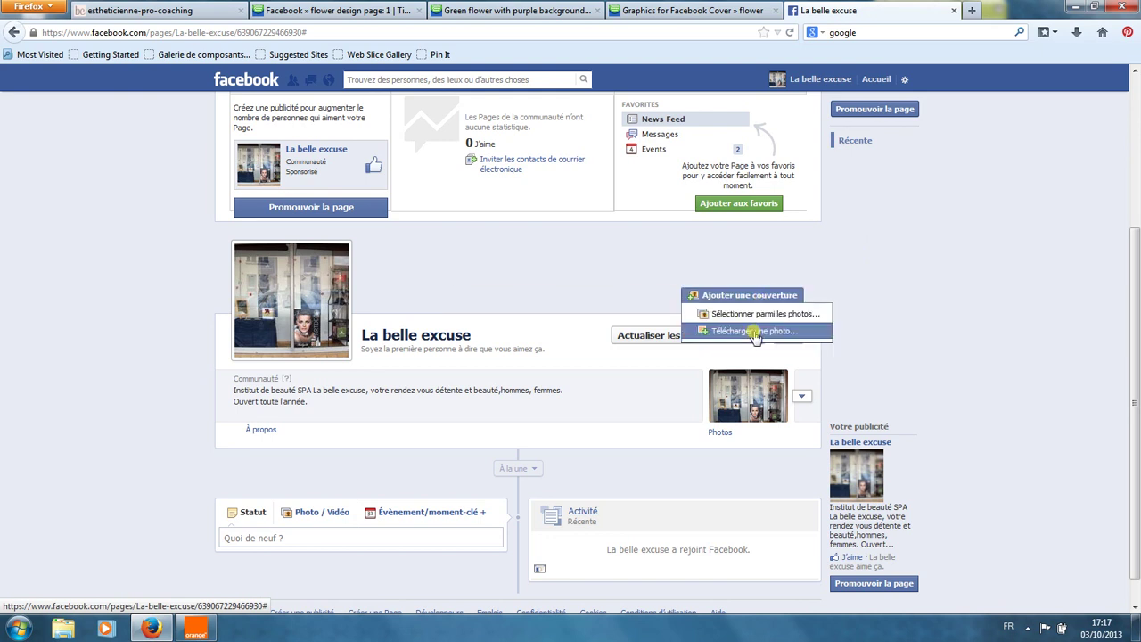
pyautogui.click(755, 331)
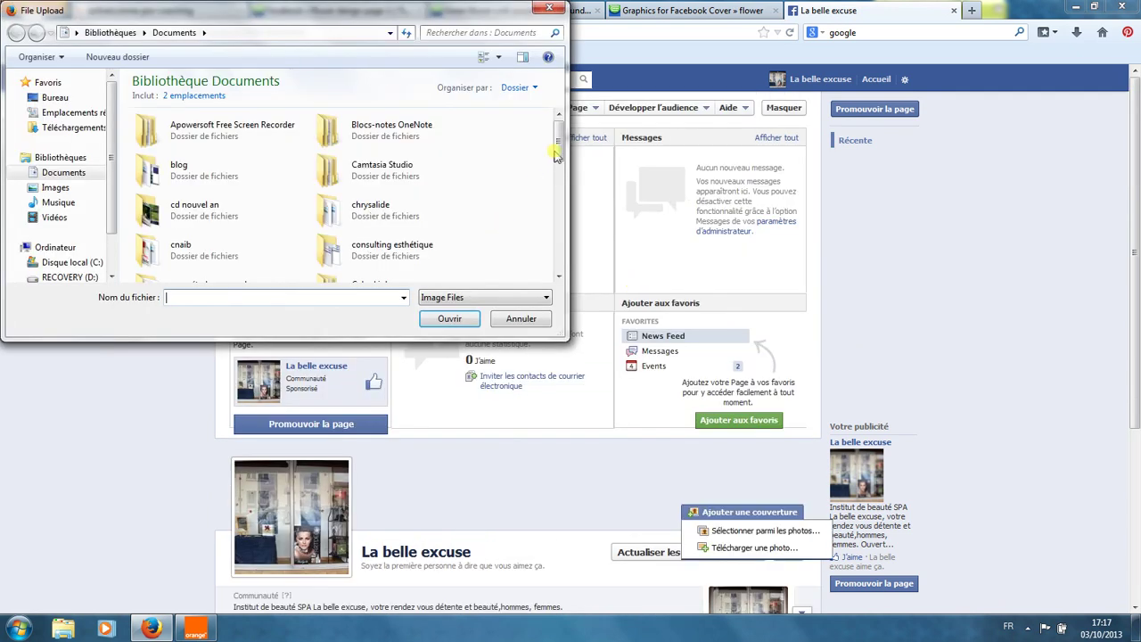
pyautogui.moveTo(554, 156); pyautogui.dragTo(556, 263)
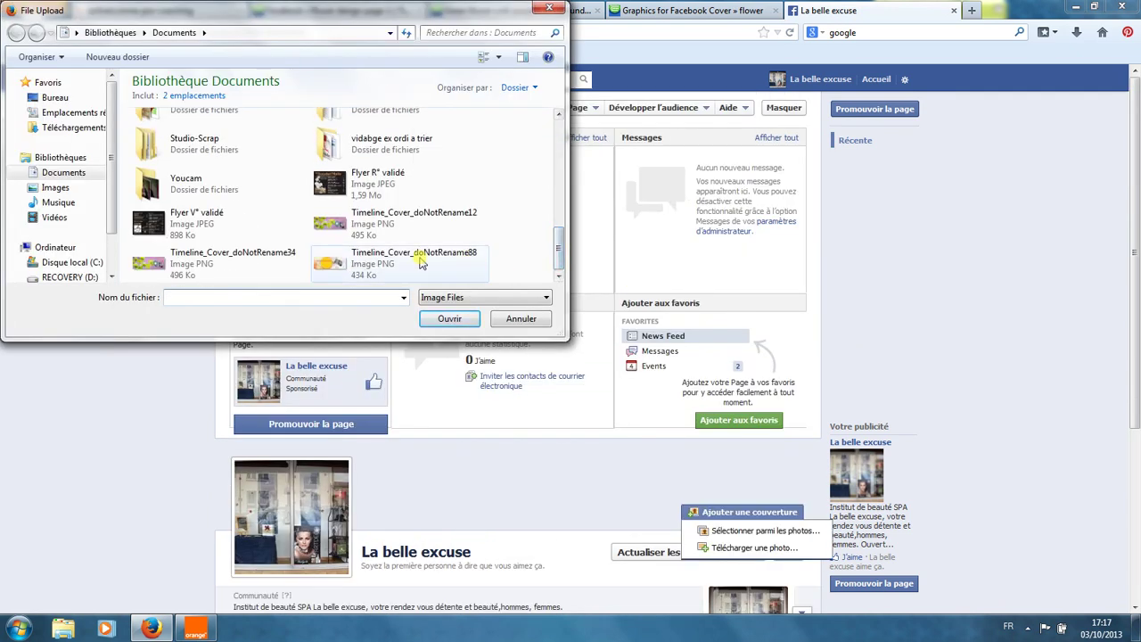
pyautogui.click(252, 261)
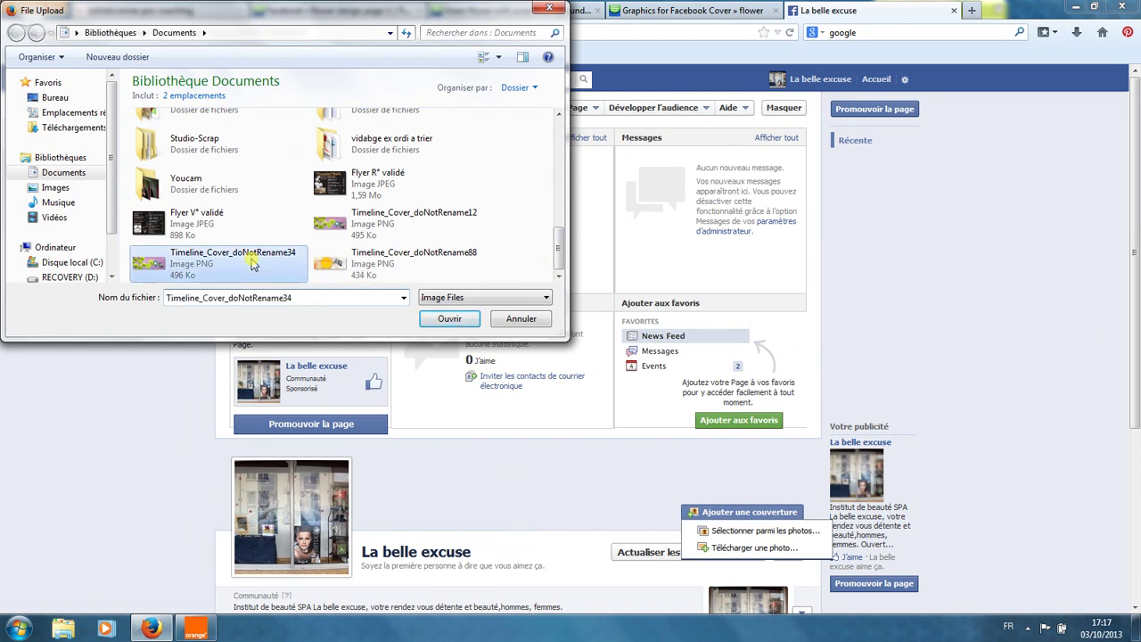
pyautogui.click(448, 319)
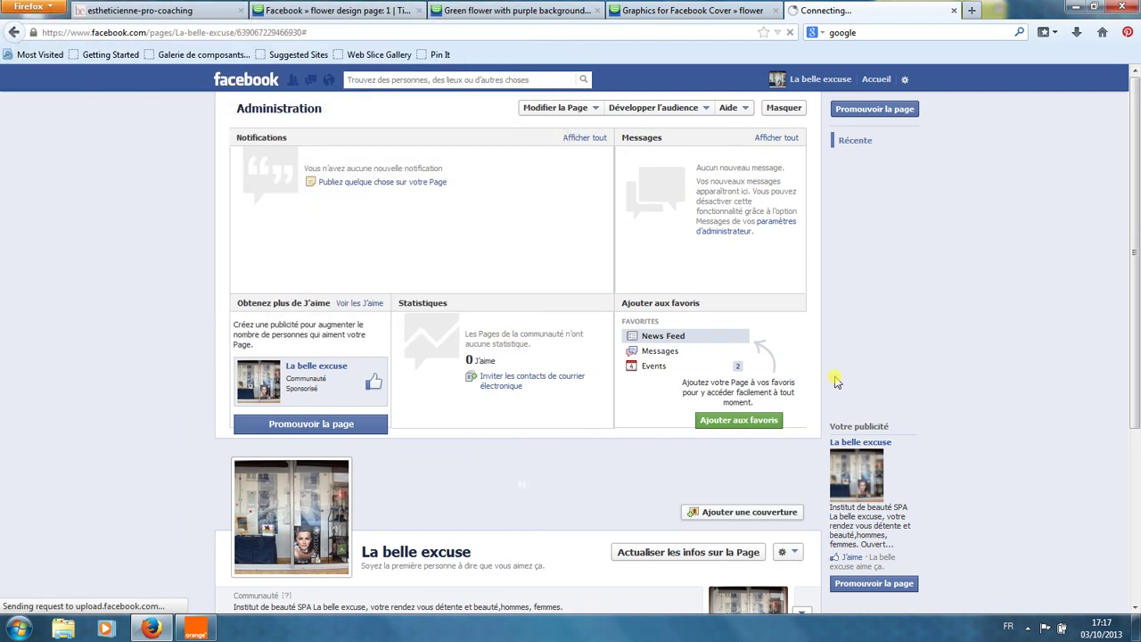
# Step: Save the uploaded image as the page's cover without repositioning it, and review it on the page
pyautogui.scroll(-3, 924, 386)
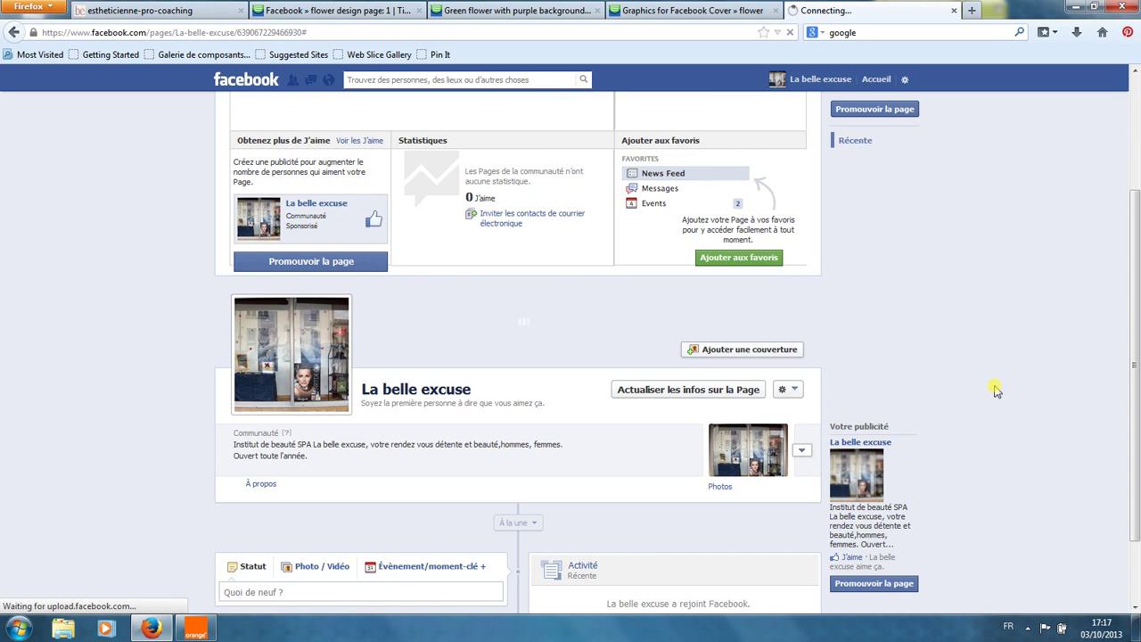
pyautogui.scroll(-3, 995, 390)
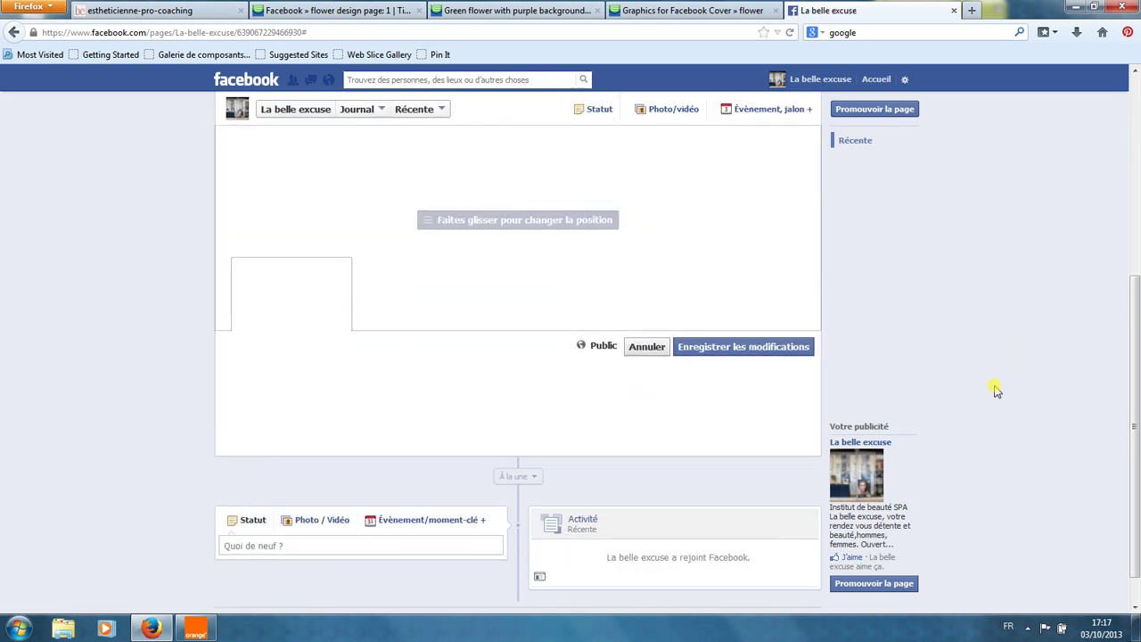
pyautogui.scroll(2, 996, 389)
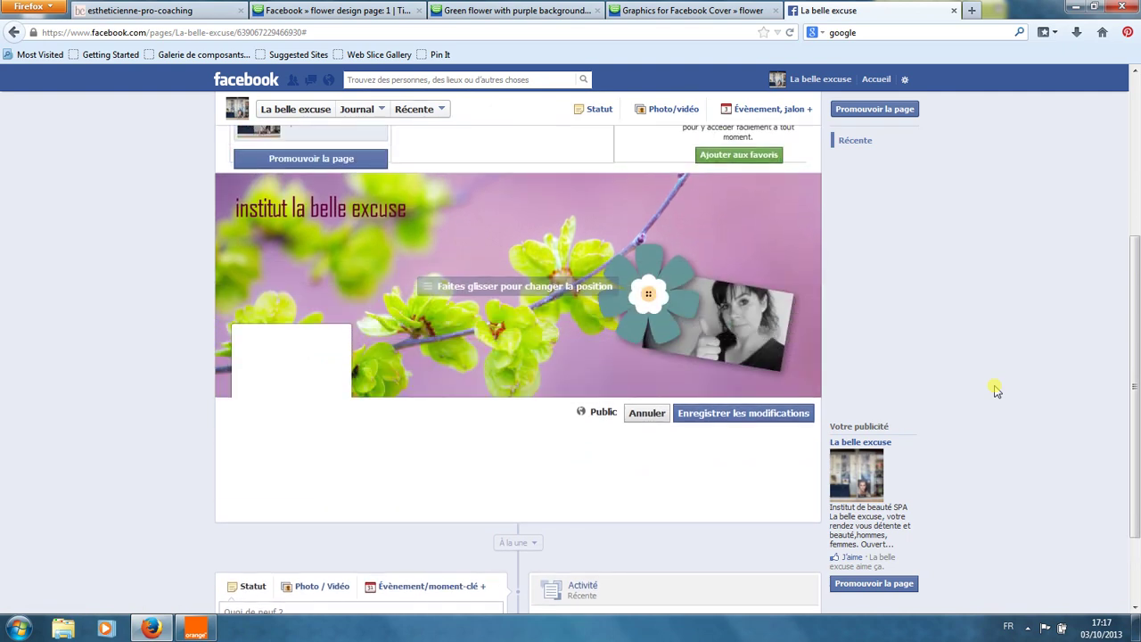
pyautogui.click(734, 415)
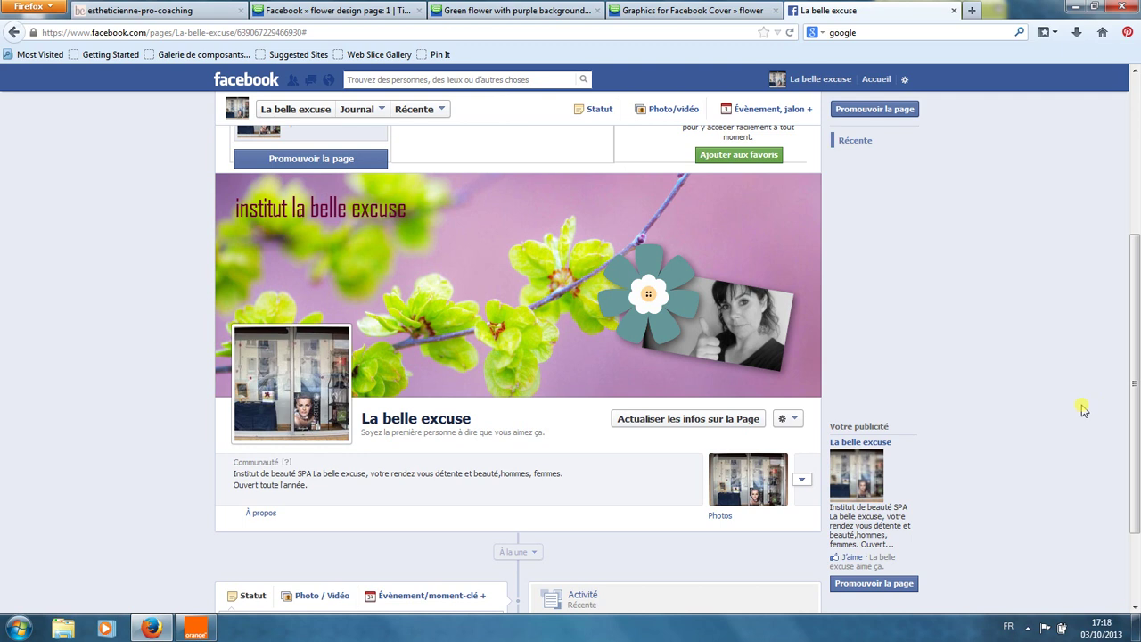
pyautogui.scroll(-2, 1083, 409)
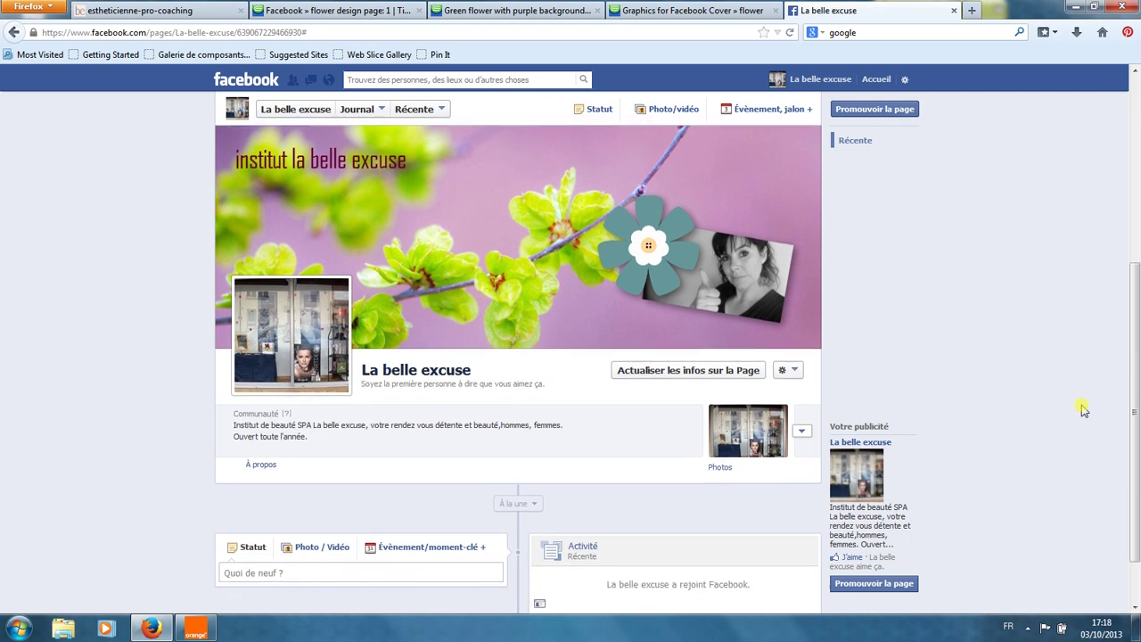
pyautogui.scroll(3, 1083, 409)
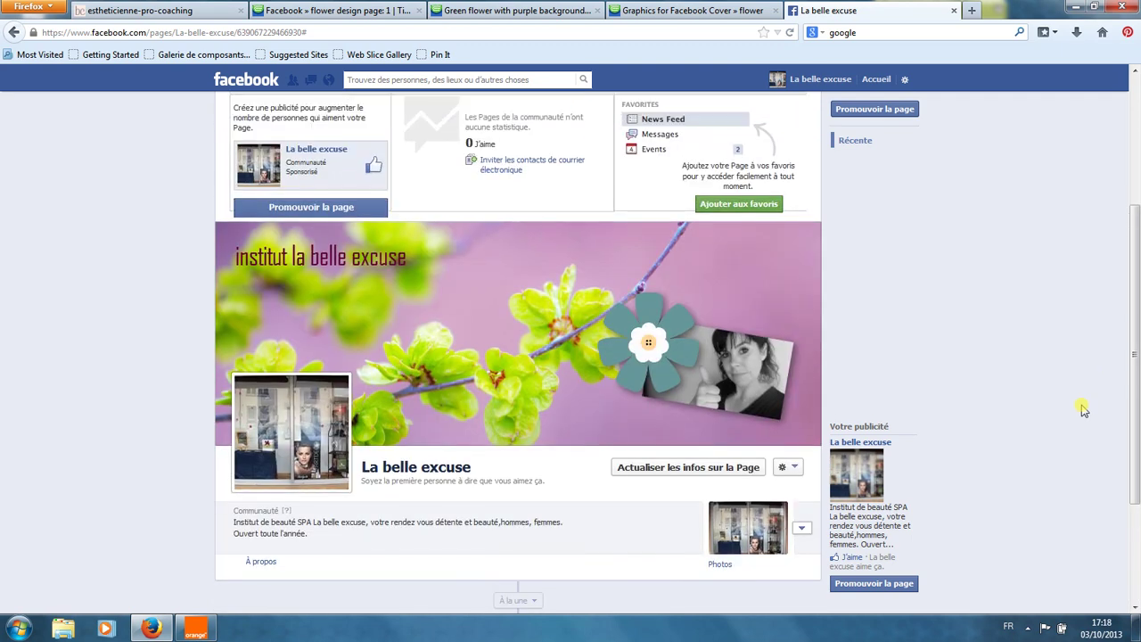
pyautogui.scroll(-2, 1083, 409)
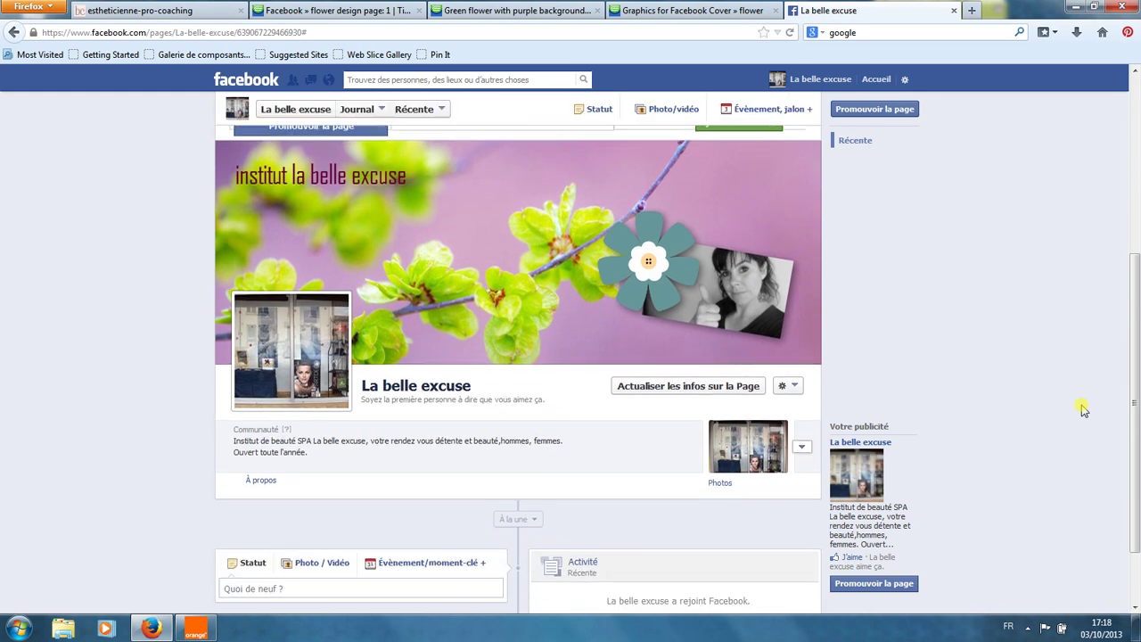
pyautogui.scroll(2, 1083, 409)
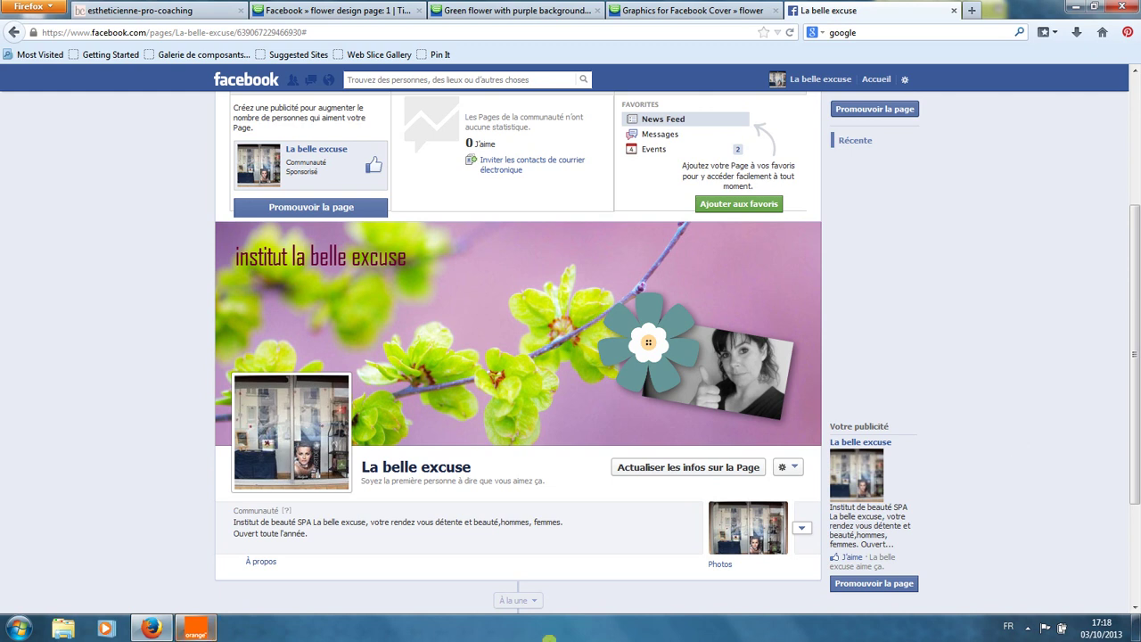
pyautogui.click(1028, 628)
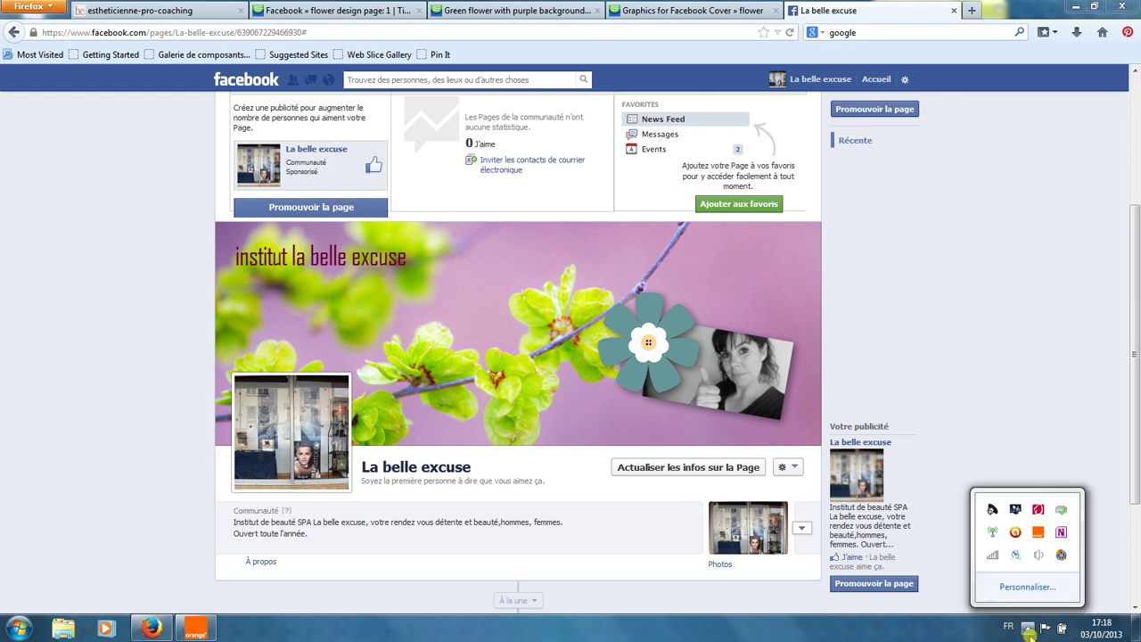
pyautogui.click(1061, 555)
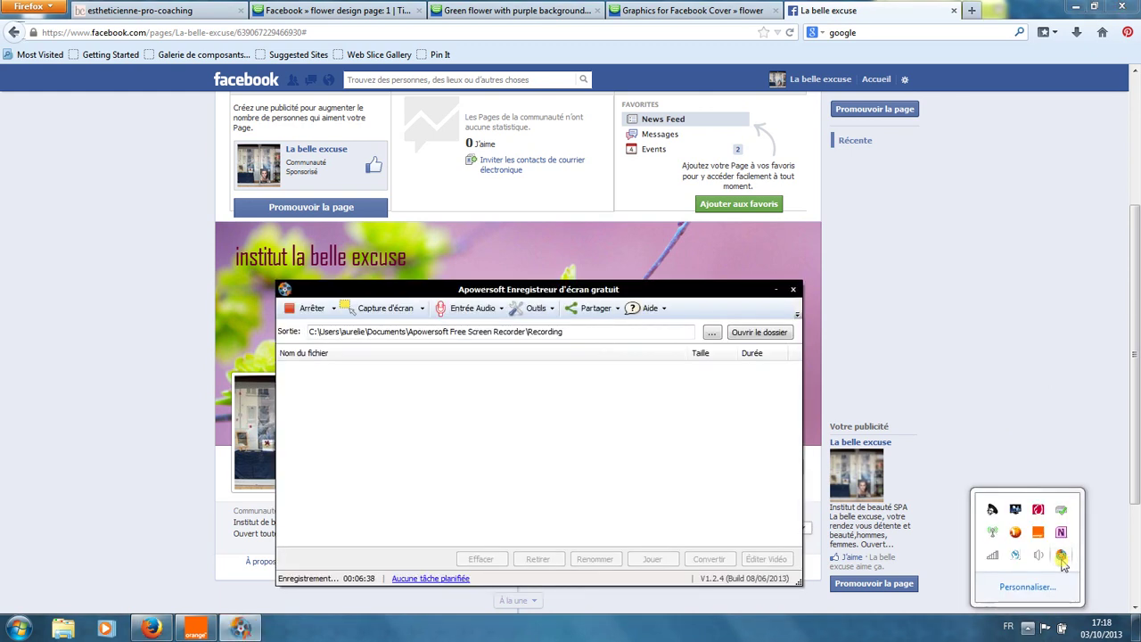